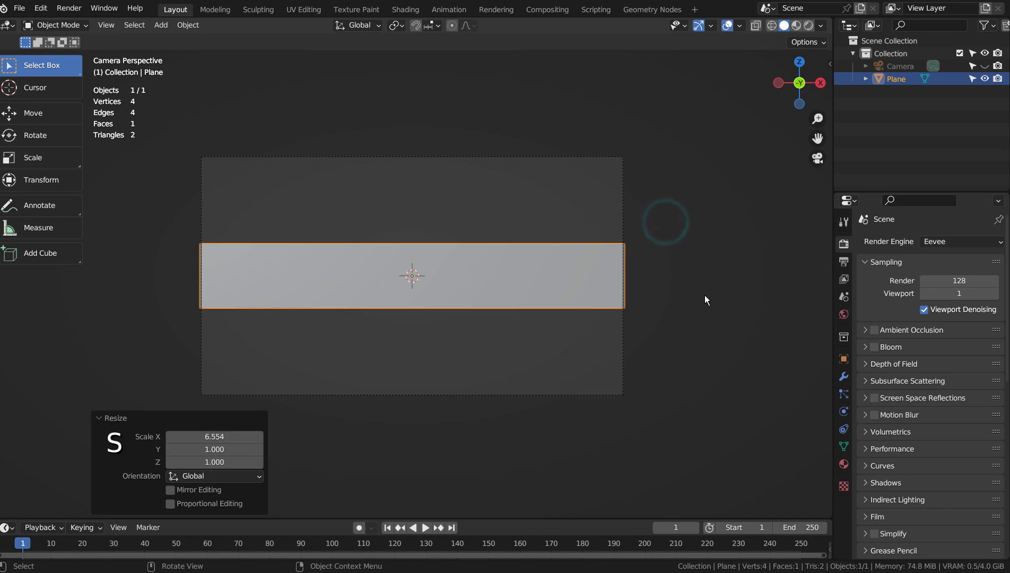
- Duplicate the plane upward along Z and enlarge the copy about 1.381 times, aligning it with the camera frame's upper edge
key("shift+d")
key("z")
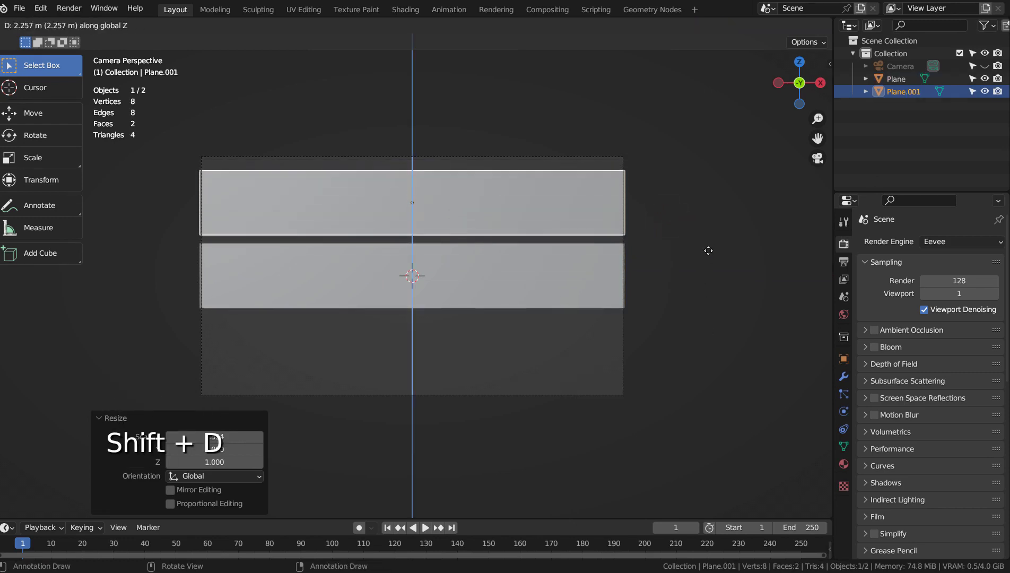
left_click(709, 247)
key("s")
left_click(817, 247)
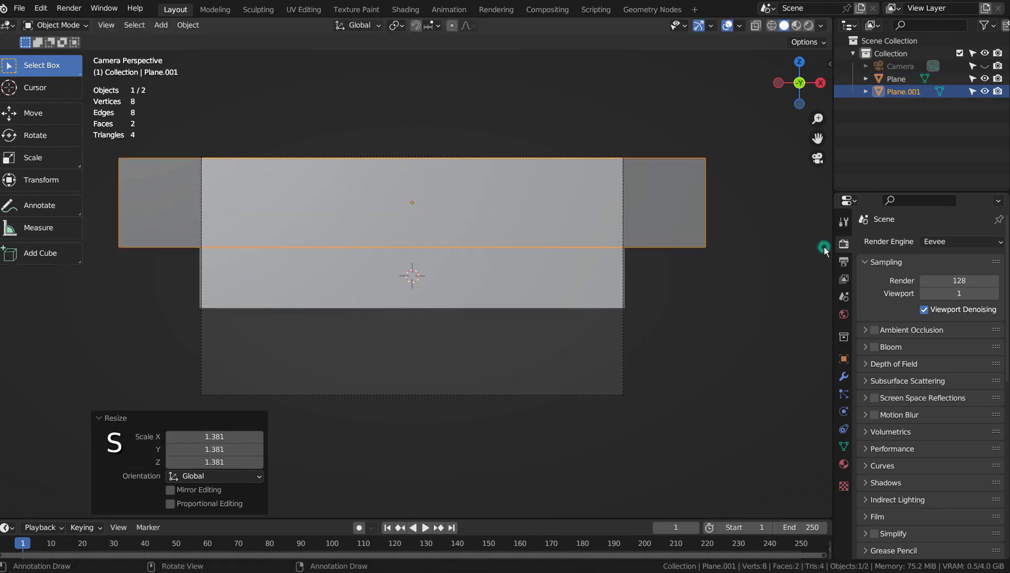
key("g")
key("z")
left_click(823, 246)
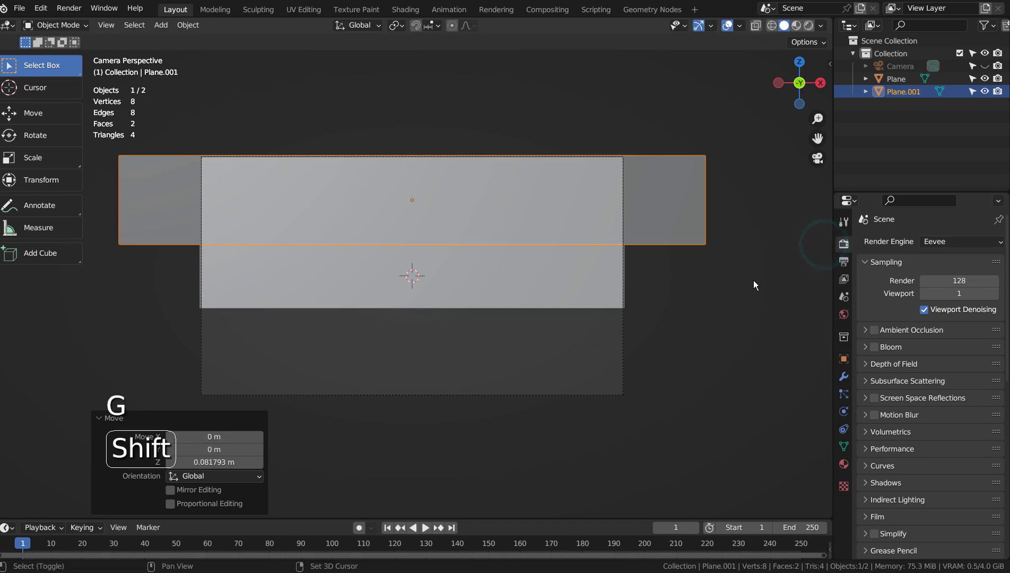
- Duplicate the upper plane about 5.73 m downward along Z and tilt the copy slightly counterclockwise
key("shift+d")
key("z")
left_click(744, 468)
key("r")
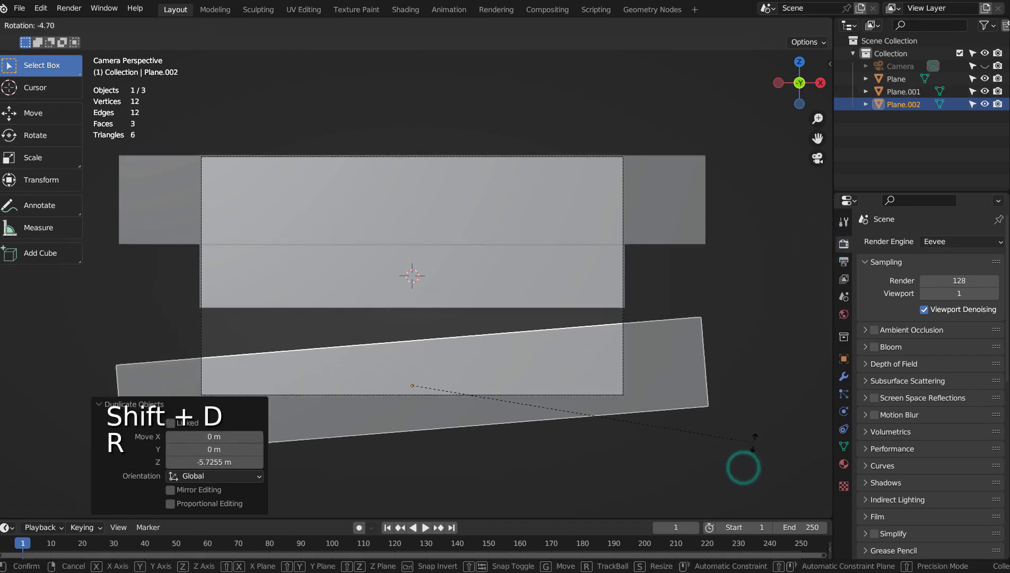
left_click(757, 438)
- Raise the tilted plane about 0.59 m along Z and enlarge it to cover the camera frame's lower part
key("g")
key("z")
left_click(756, 434)
key("s")
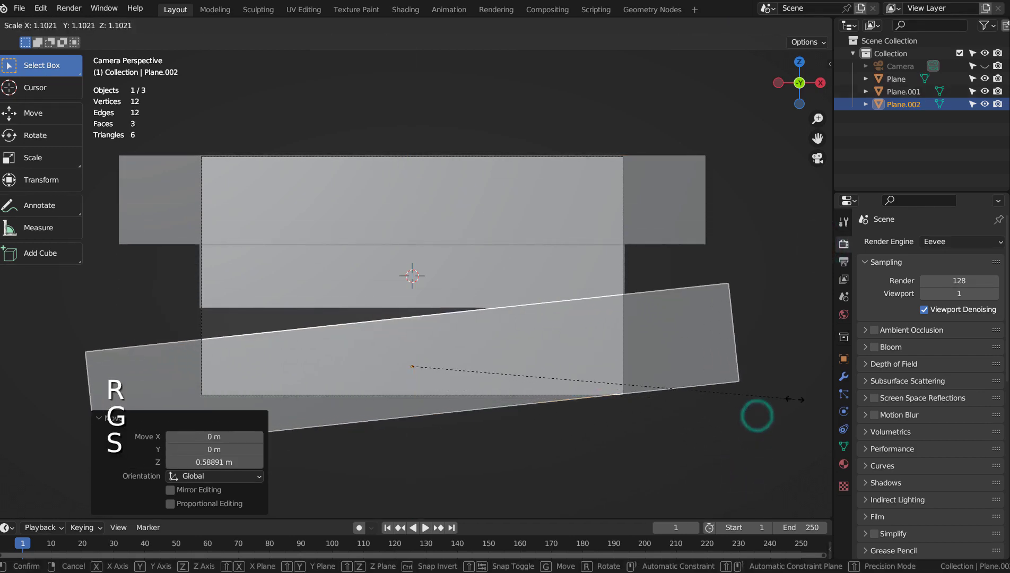
left_click(759, 413)
- Scale the middle plane along Z by about 2.601 to fill the gap between the other planes
left_click(431, 293)
key("s")
key("z")
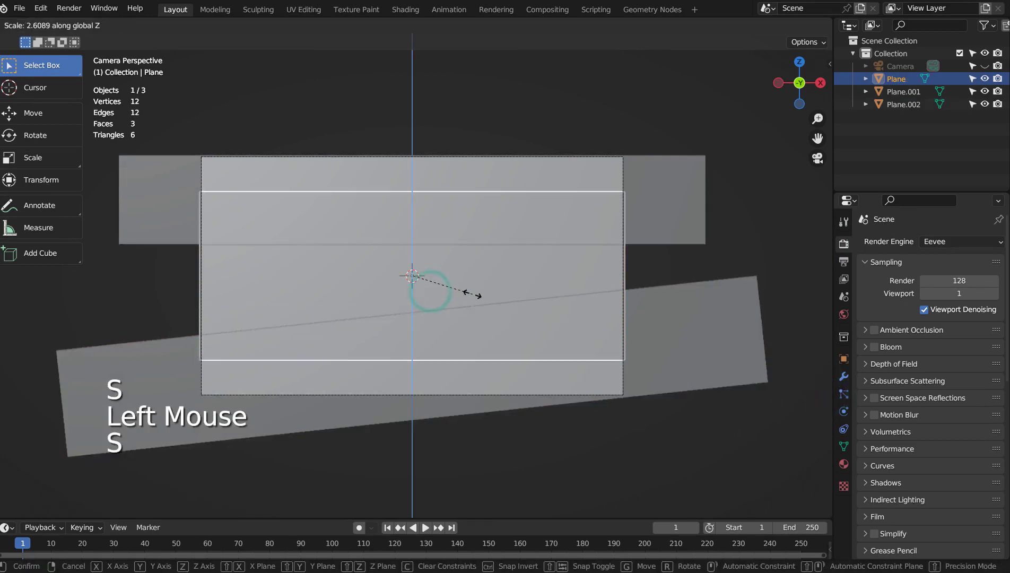
left_click(472, 295)
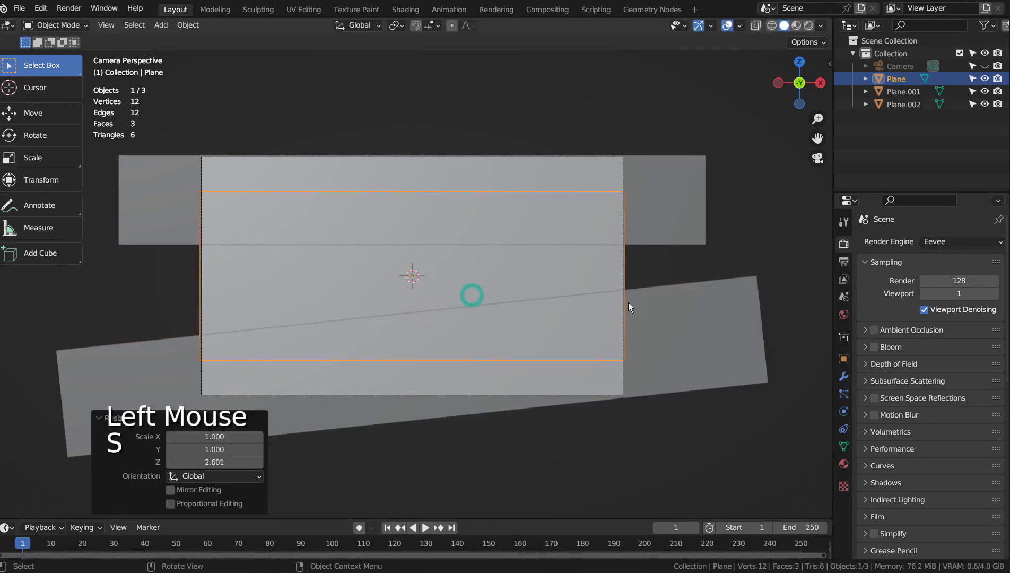
left_click(696, 267)
- Show the viewport in rendered shading and set the render engine to Workbench
left_click(809, 27)
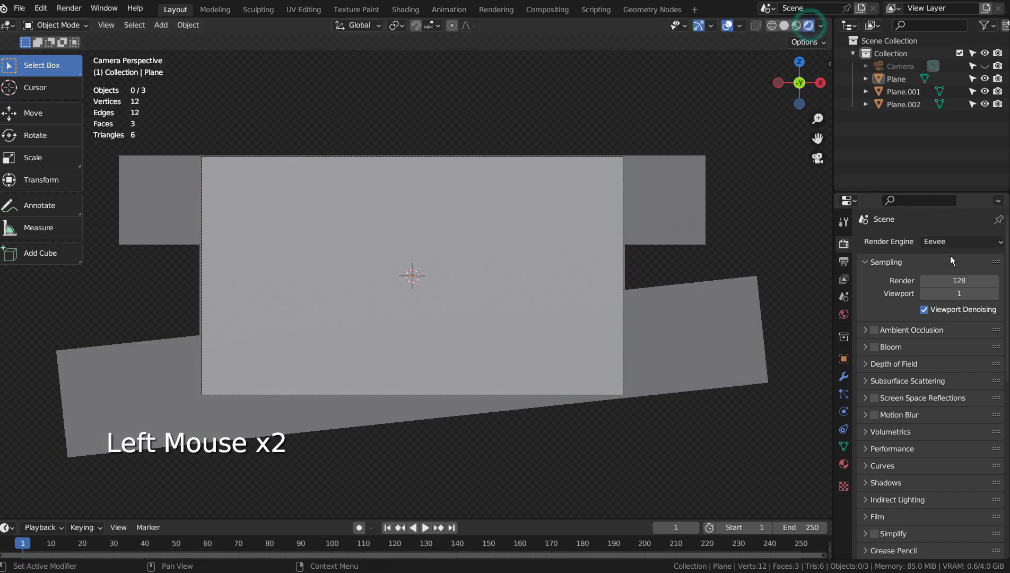
left_click(951, 242)
left_click(948, 268)
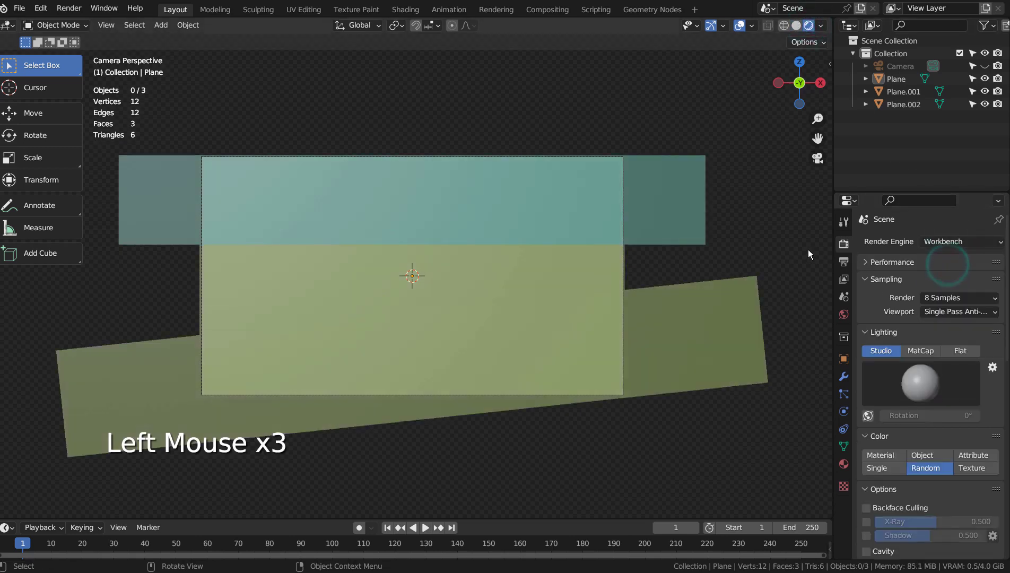
- Duplicate the tilted lower plane in place and render the image
left_click(696, 348)
key("shift+d")
left_click(709, 346)
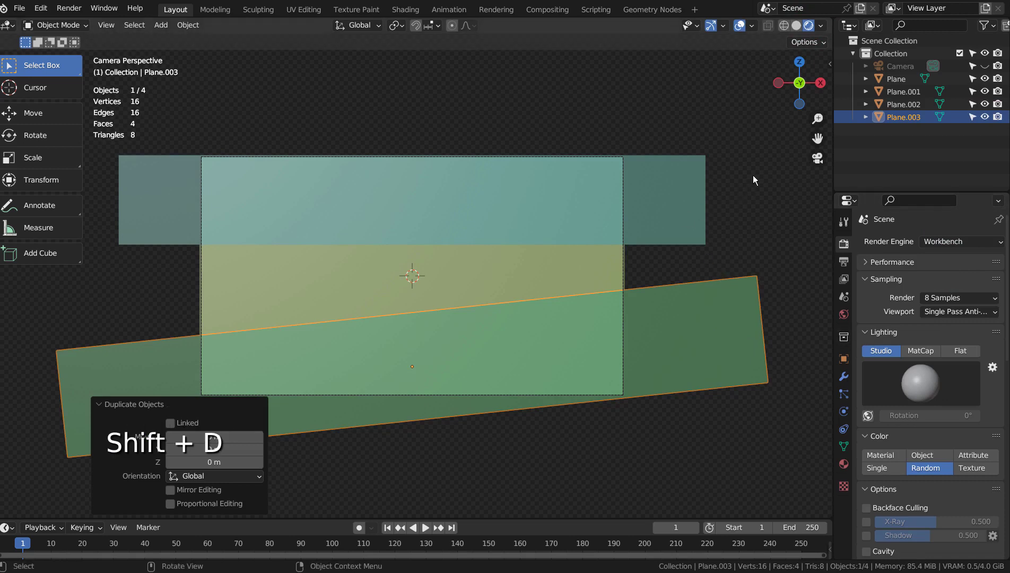
key("F12")
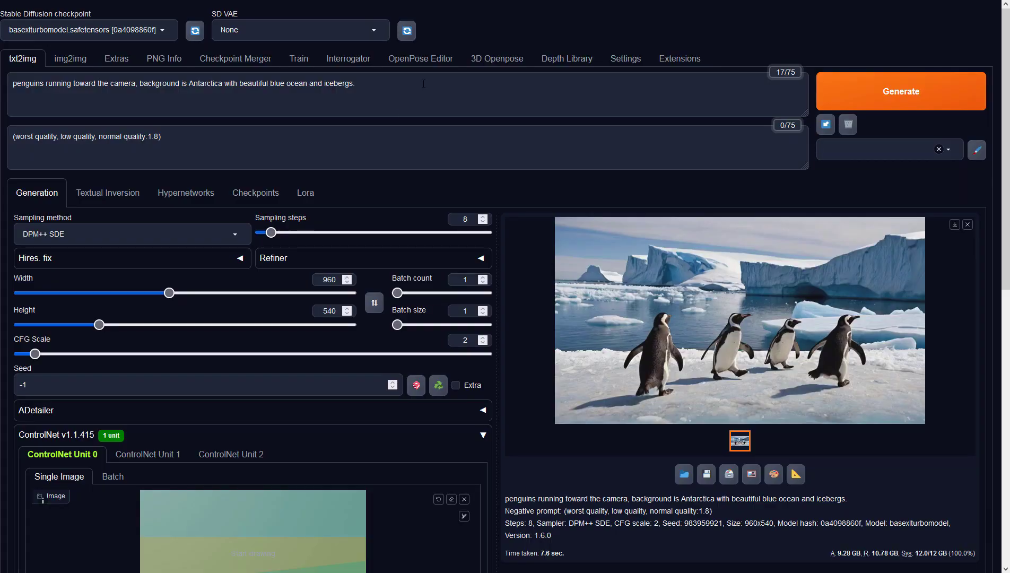
left_click(423, 84)
left_click(409, 132)
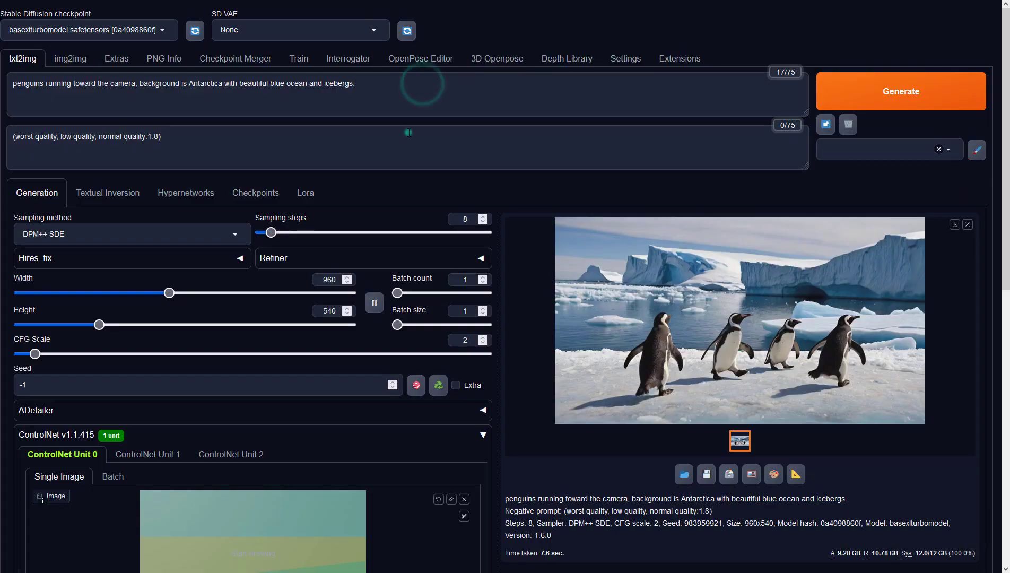
left_click(335, 280)
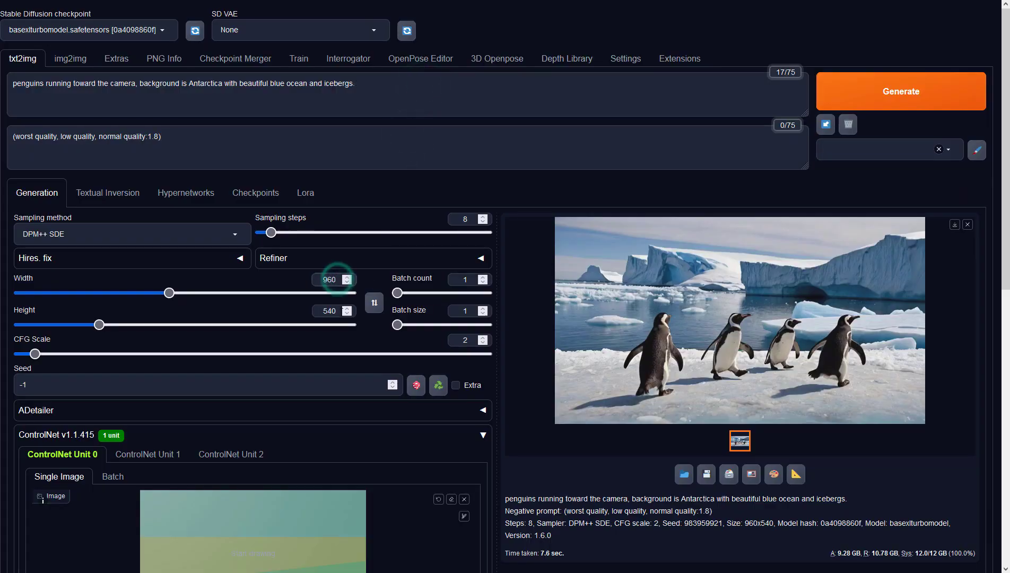
left_click(606, 495)
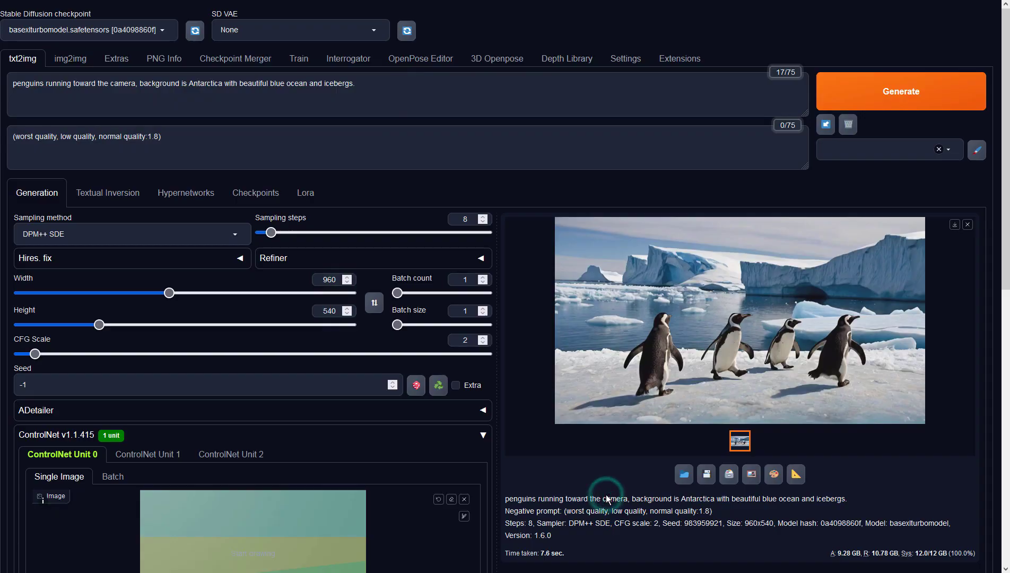
- Set ControlNet Unit 0 to the Depth control type with preprocessor none and model sai_xl_depth_256lora
scroll(606, 496, "down", 5)
left_click(122, 376)
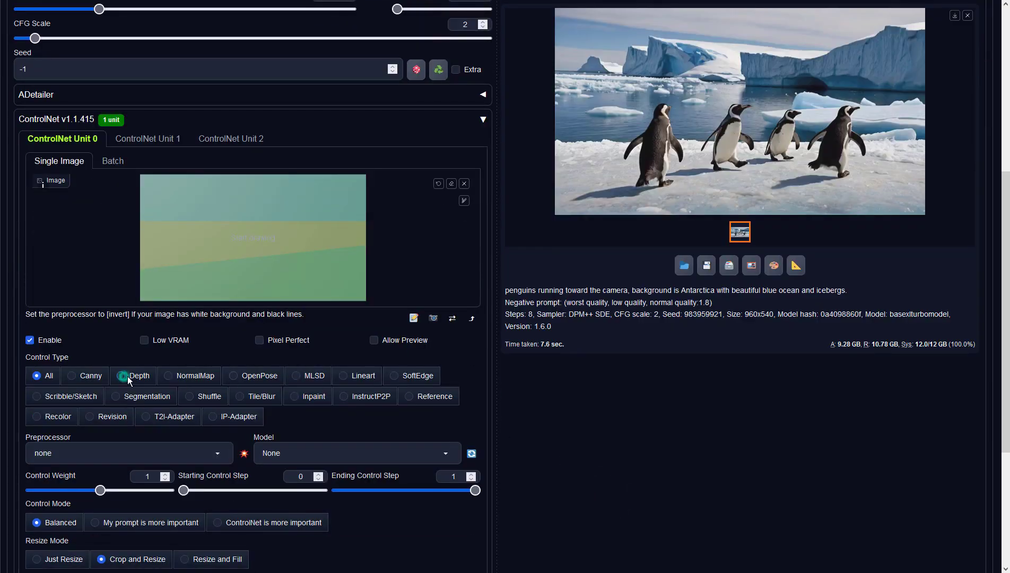
left_click(185, 452)
left_click(47, 395)
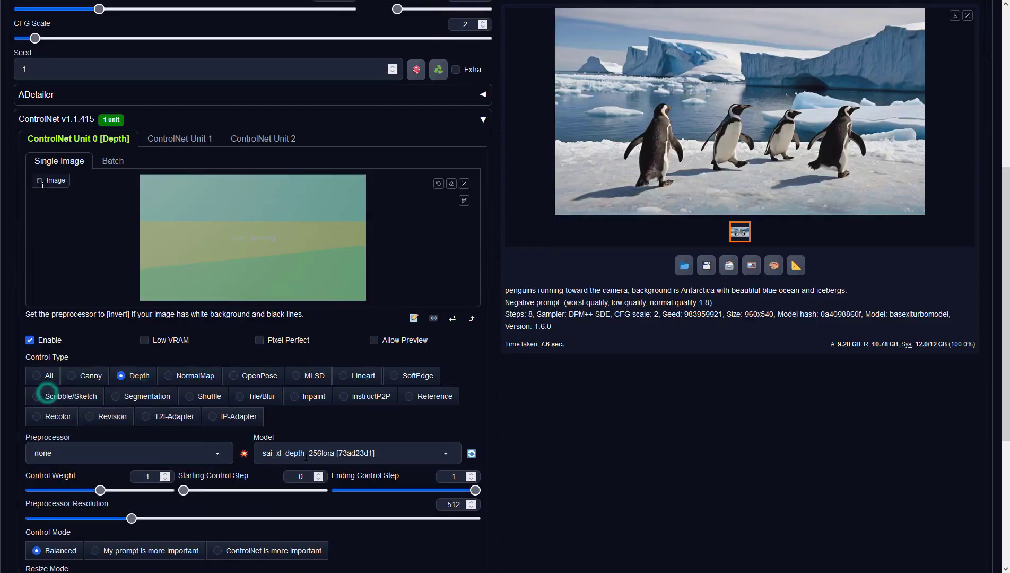
left_click(300, 438)
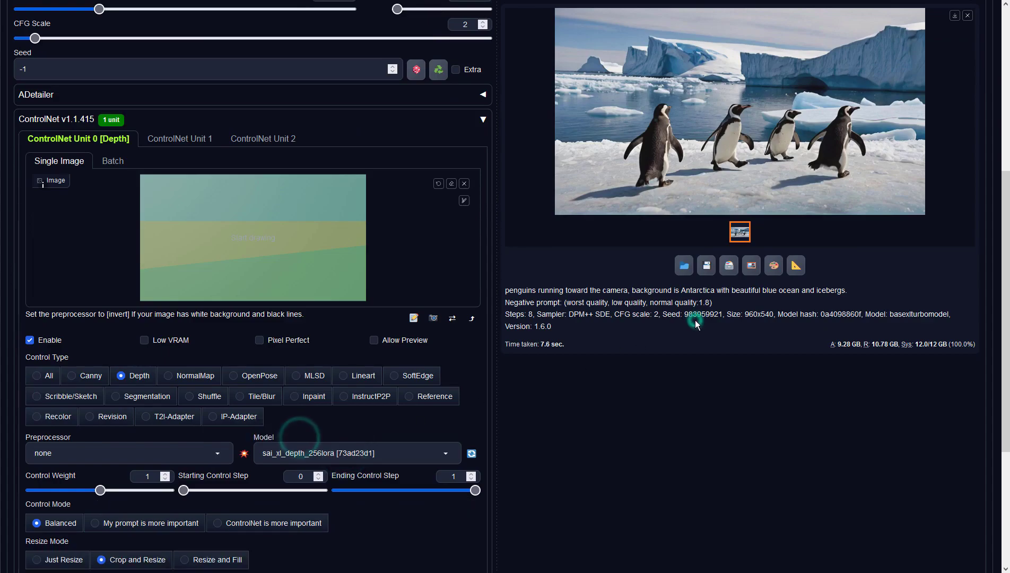
- Generate the penguin image with the depth guide, view it full size, and send it to img2img
scroll(696, 320, "up", 5)
left_click(884, 88)
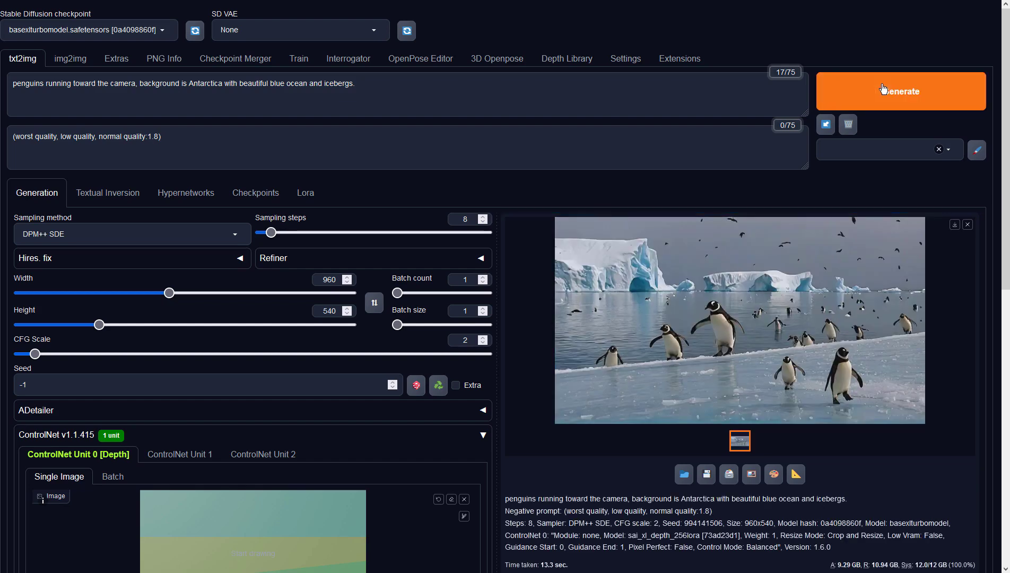
left_click(815, 248)
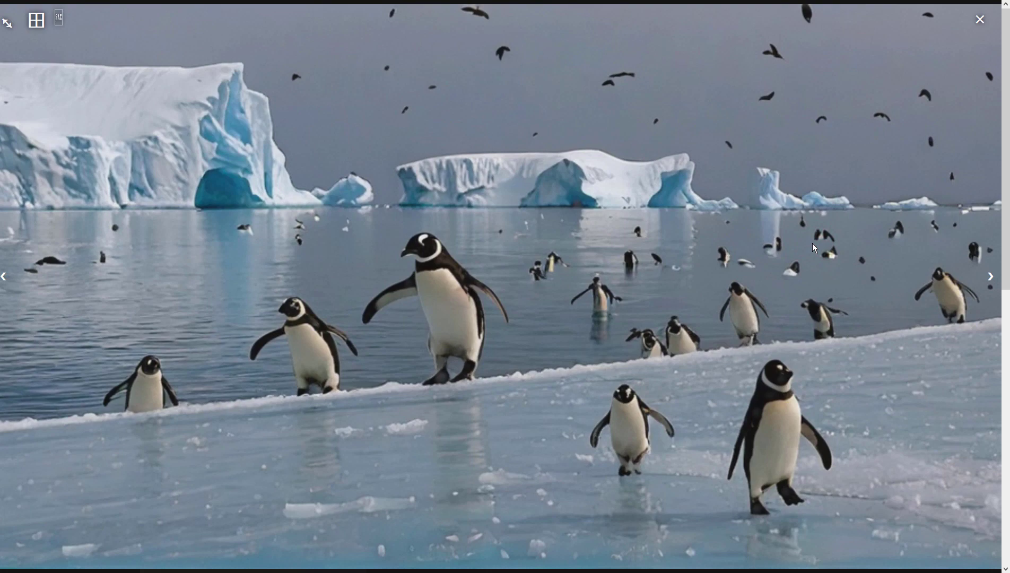
left_click(812, 243)
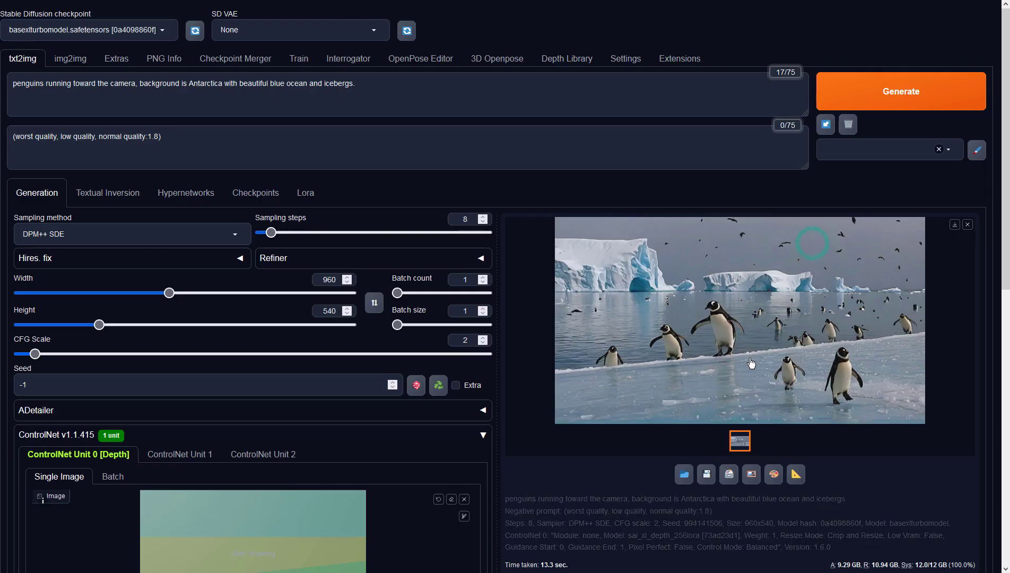
left_click(751, 475)
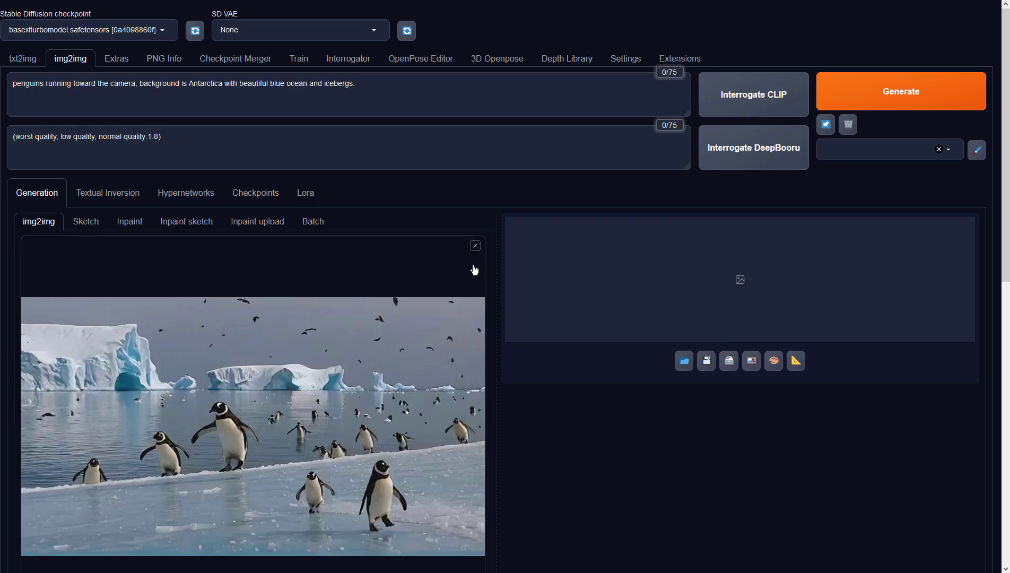
- Set the img2img sampling method to DPM++ SDE and the CFG scale to 2
scroll(474, 265, "down", 10)
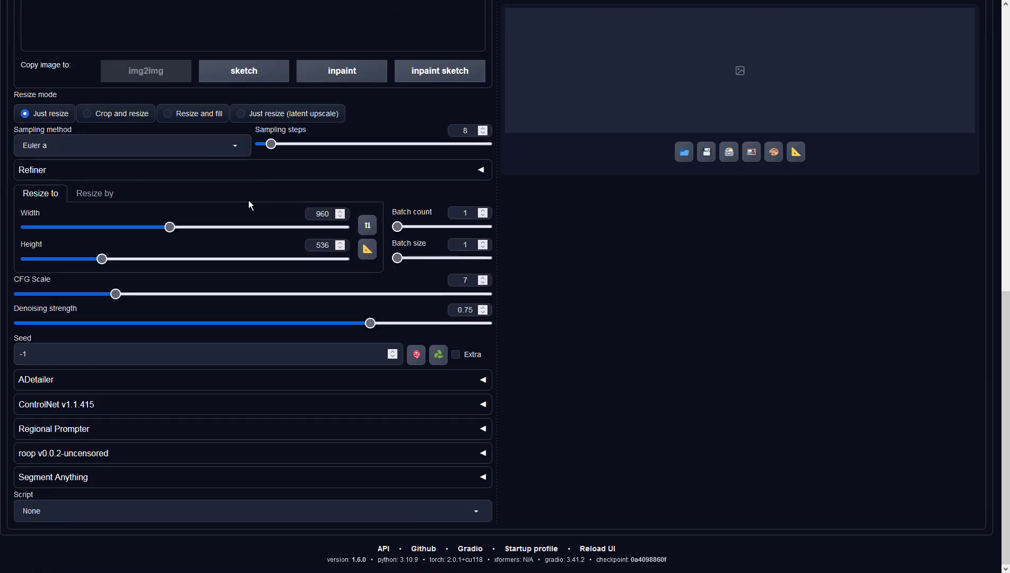
left_click(144, 146)
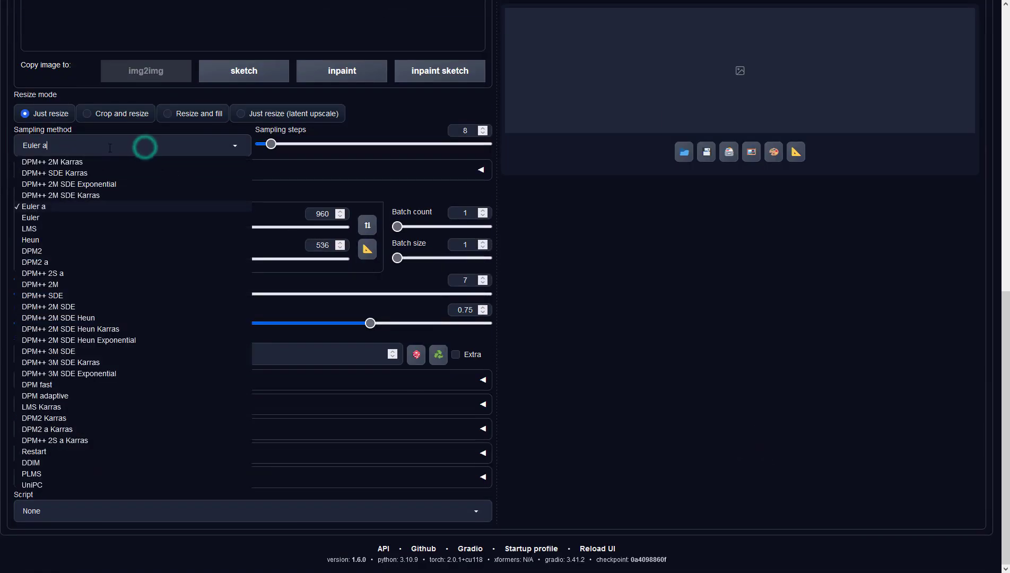
left_click(79, 296)
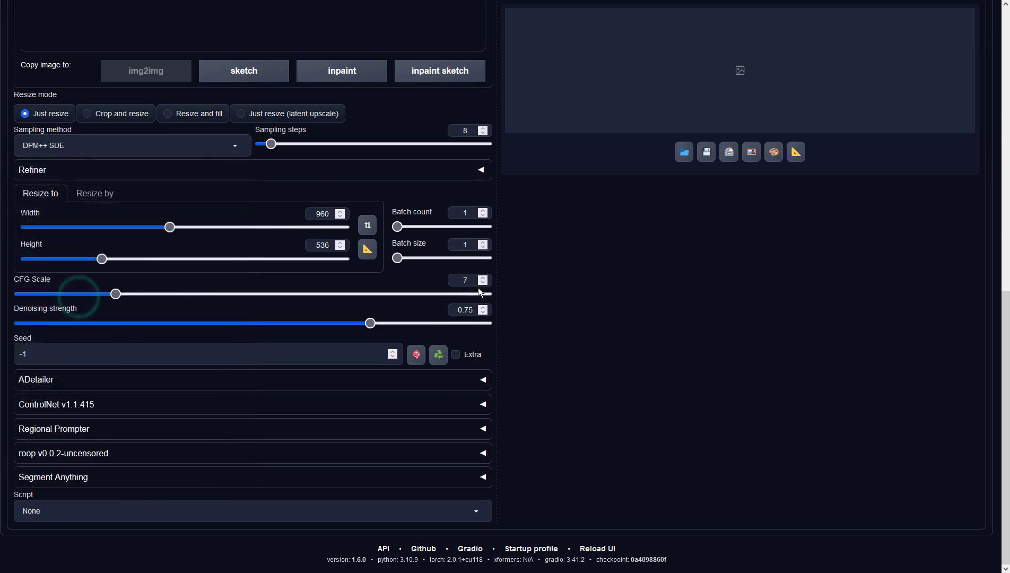
double_click(464, 280)
type("2")
left_click(586, 268)
- Generate an img2img variation, view it full size, and send it back to img2img as the source image
scroll(673, 263, "up", 10)
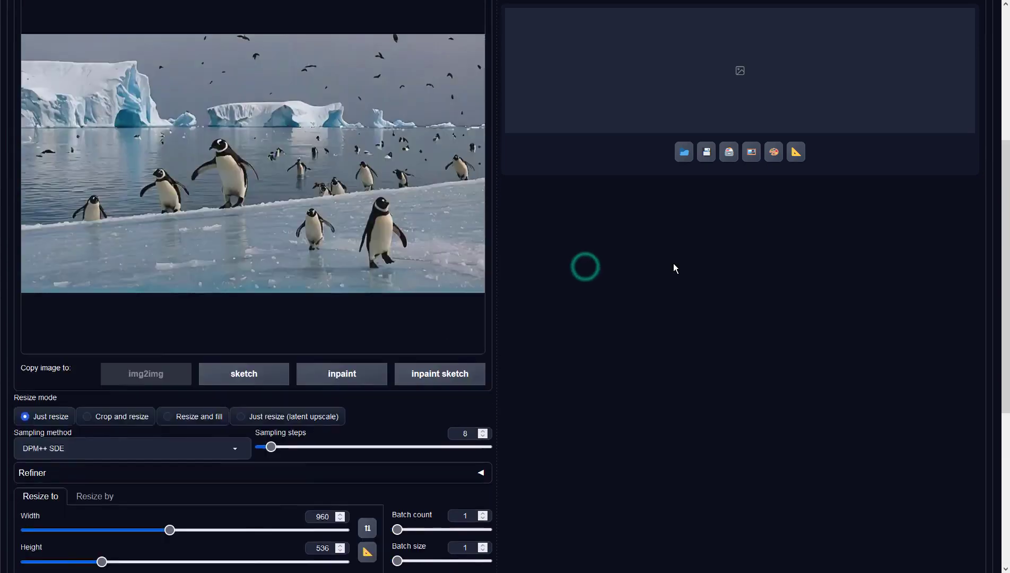
left_click(878, 86)
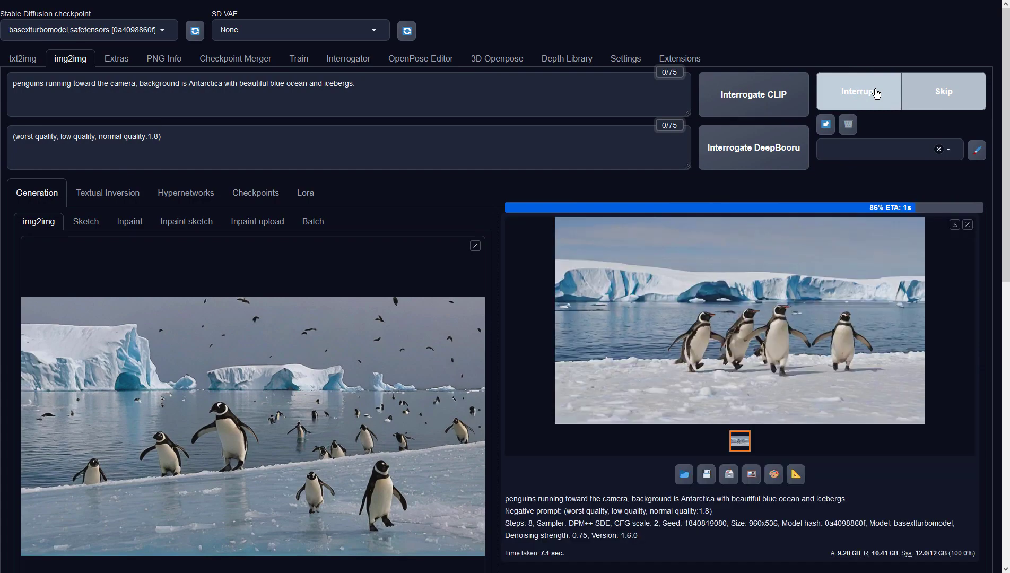
left_click(834, 288)
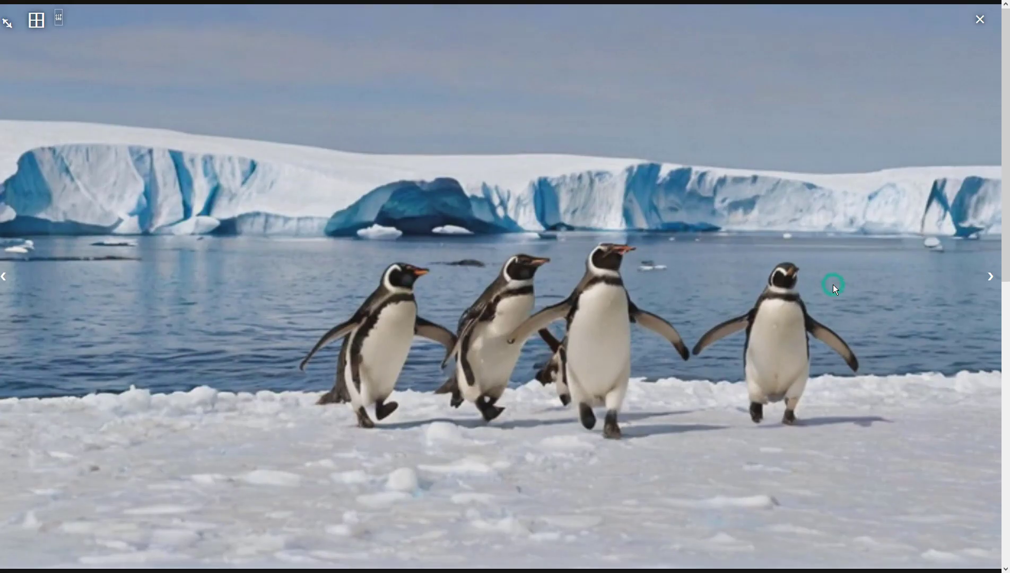
left_click(863, 282)
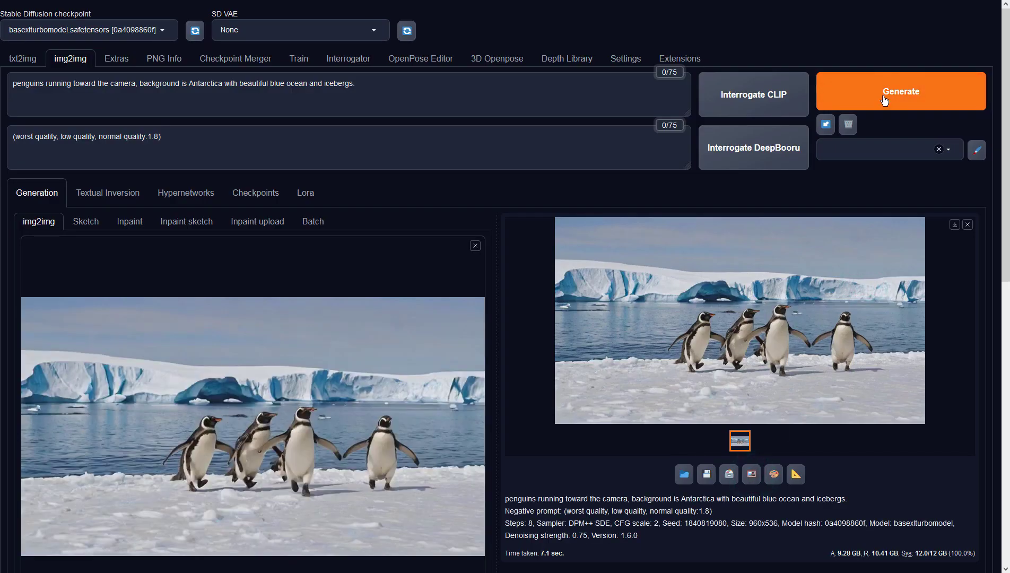
- Generate another img2img variation from the new source image of four penguins
left_click(884, 100)
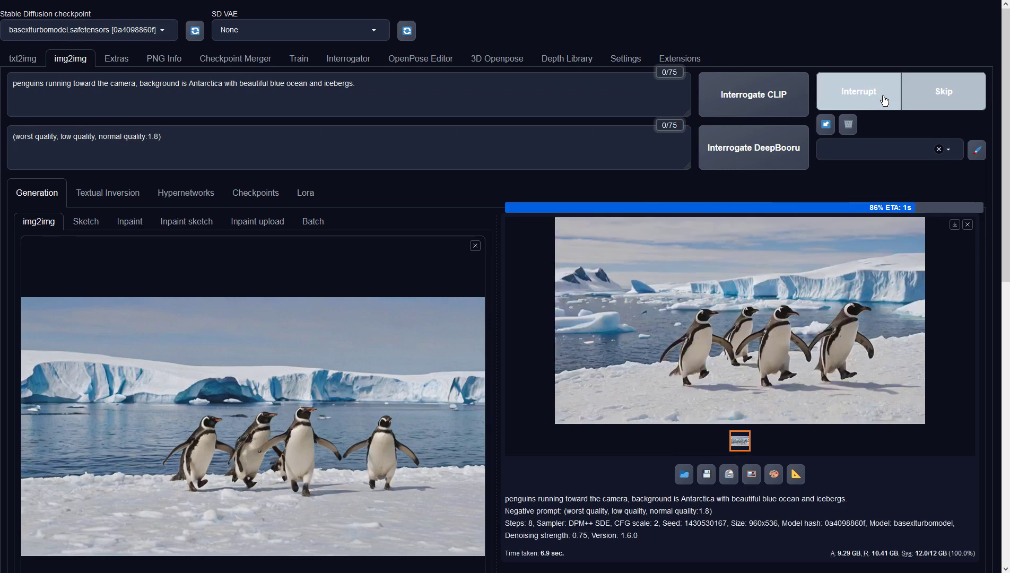
scroll(370, 345, "down", 4)
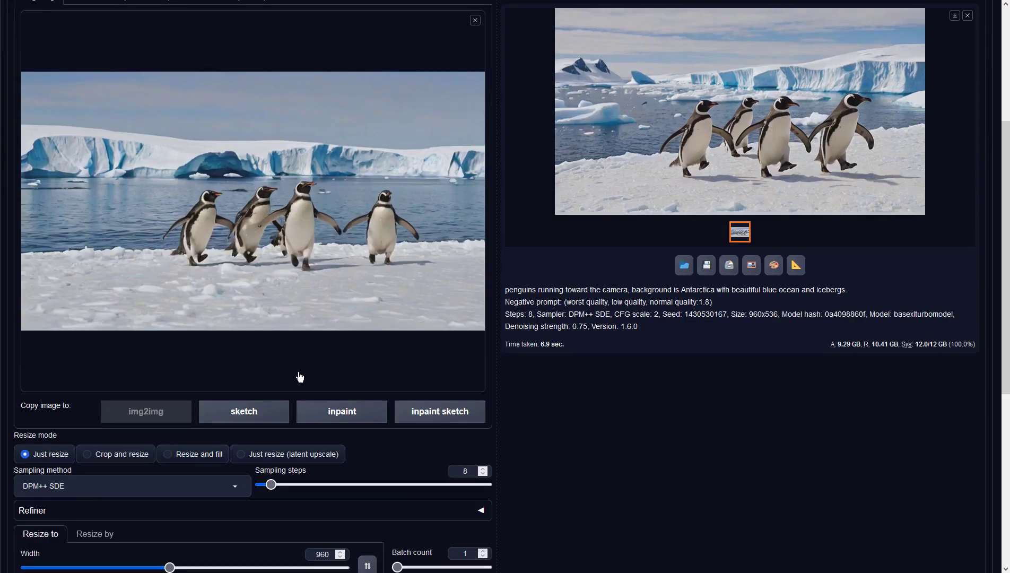
scroll(775, 251, "up", 4)
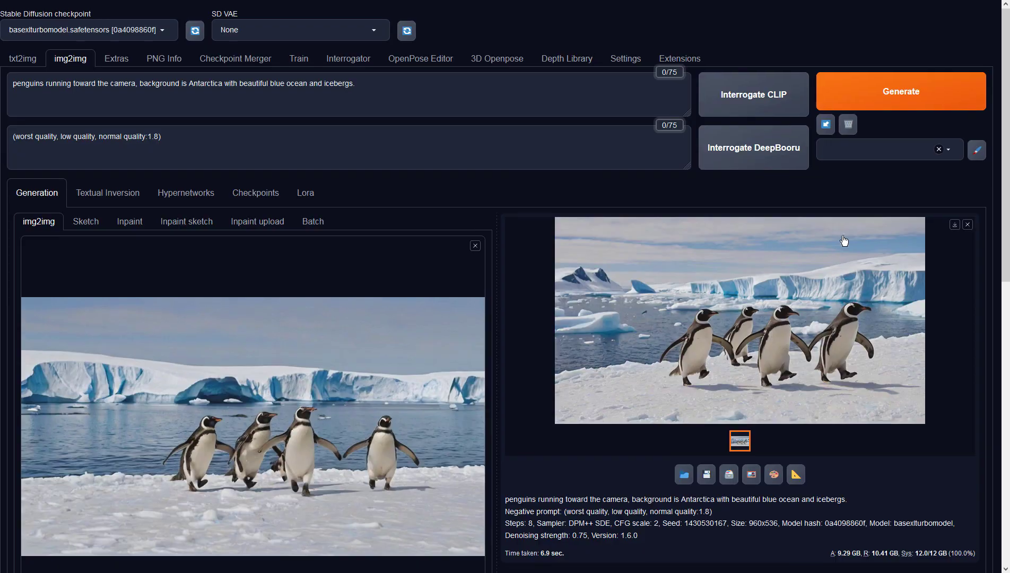
- Generate two more img2img variations with the same settings, viewing the first one full size
left_click(913, 93)
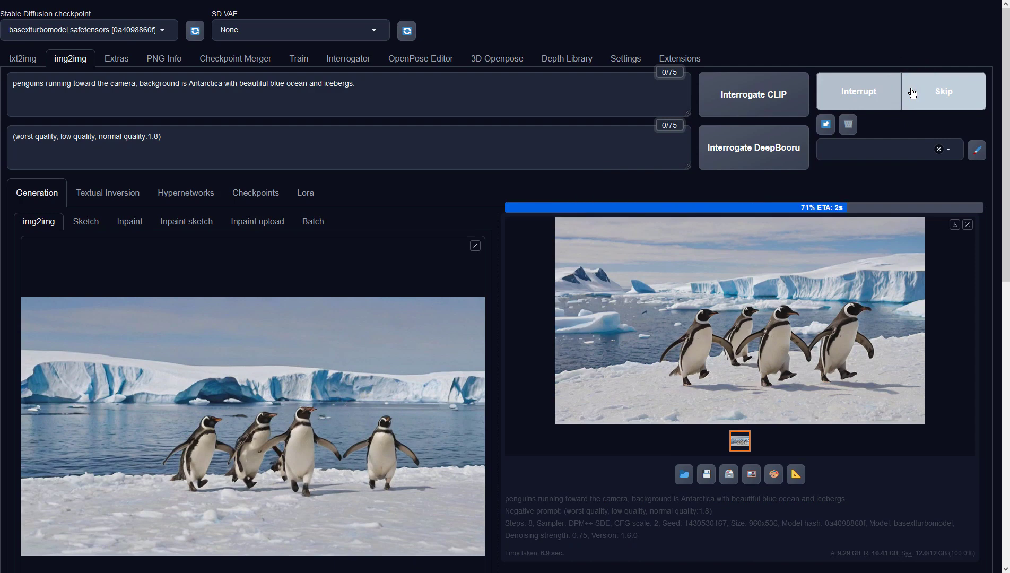
left_click(821, 274)
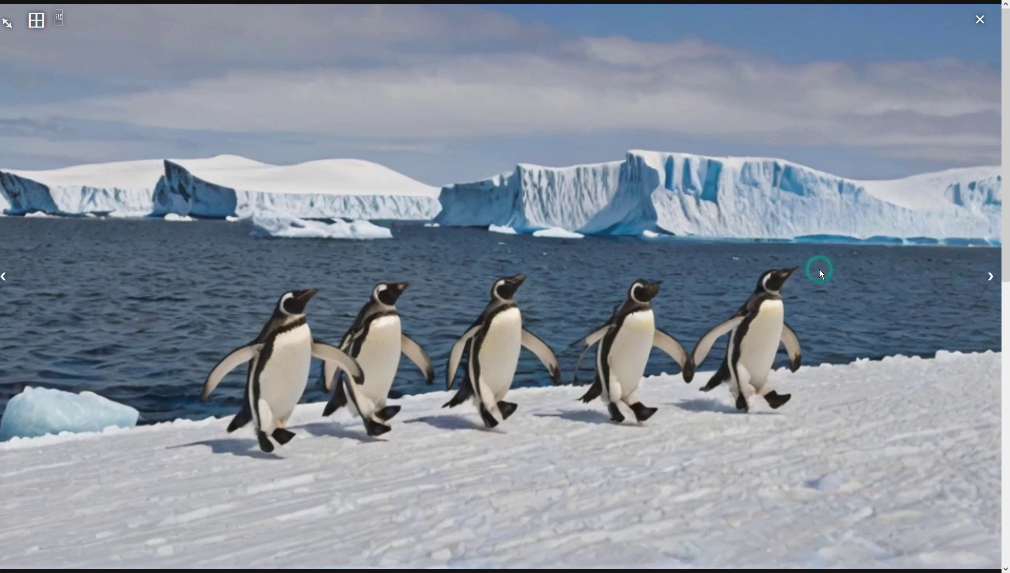
left_click(819, 269)
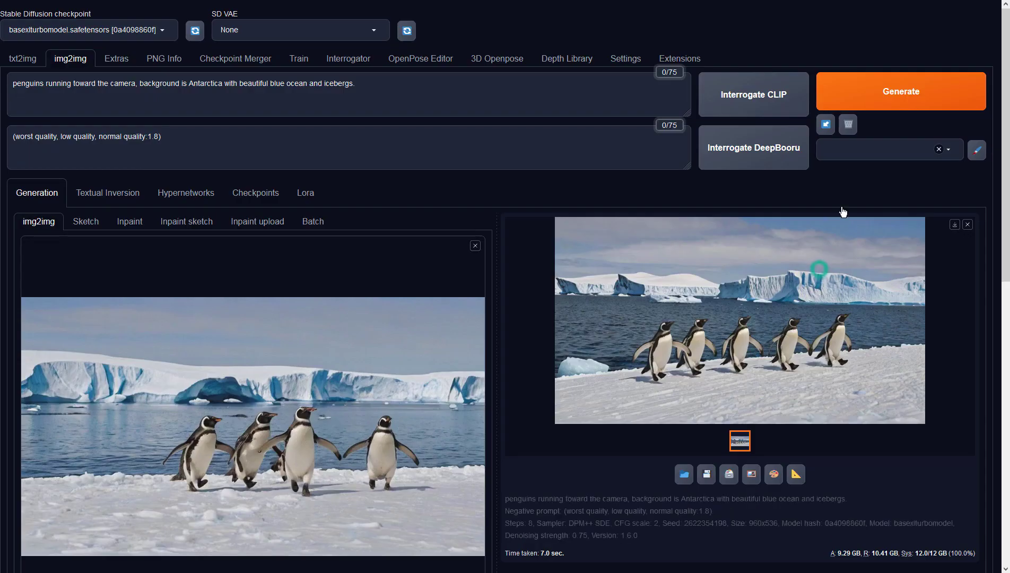
left_click(857, 96)
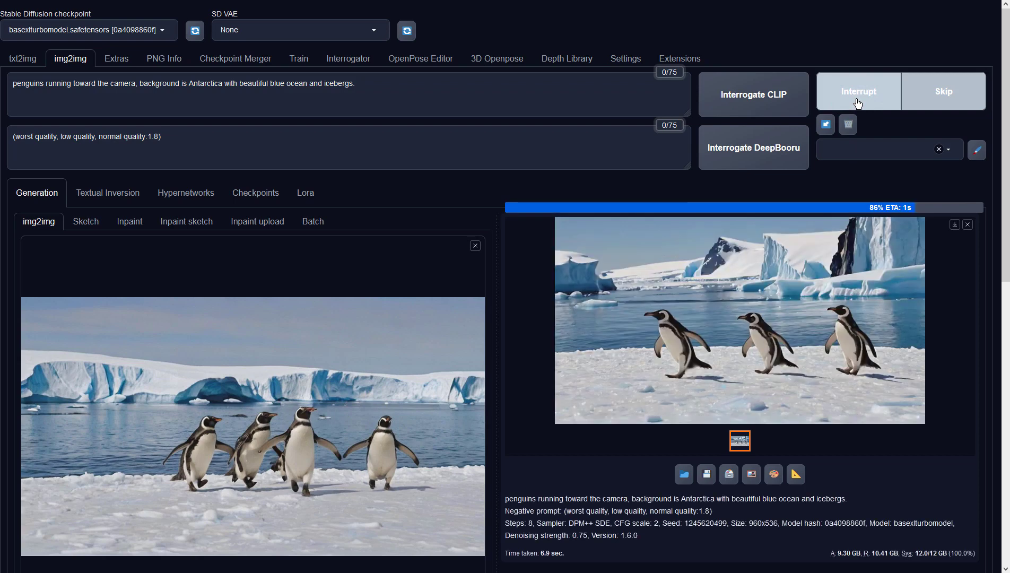
- View the three-penguin result full size, then set the denoising strength to 0.6 and generate another img2img variation
left_click(806, 301)
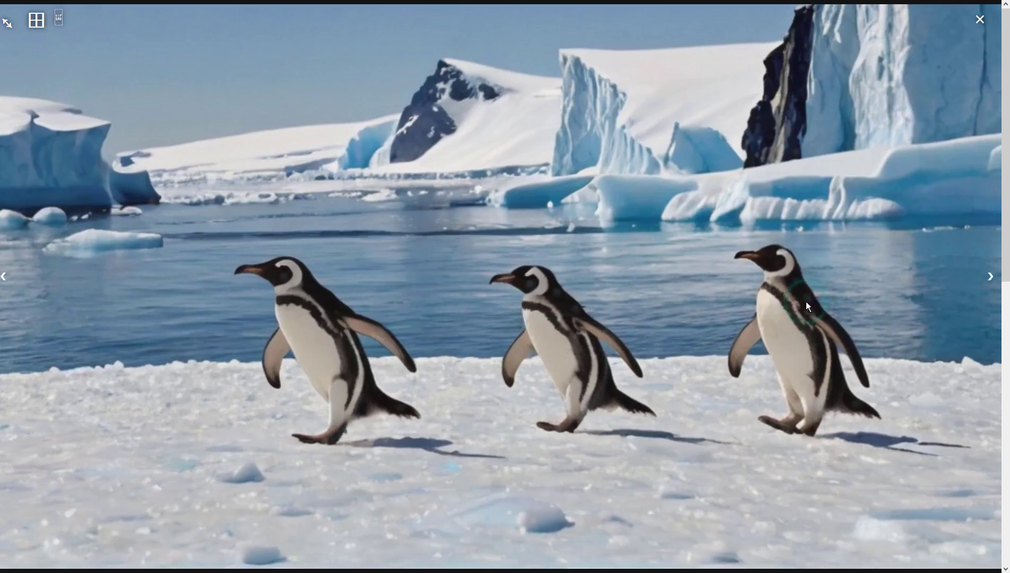
left_click(808, 306)
scroll(289, 401, "down", 7)
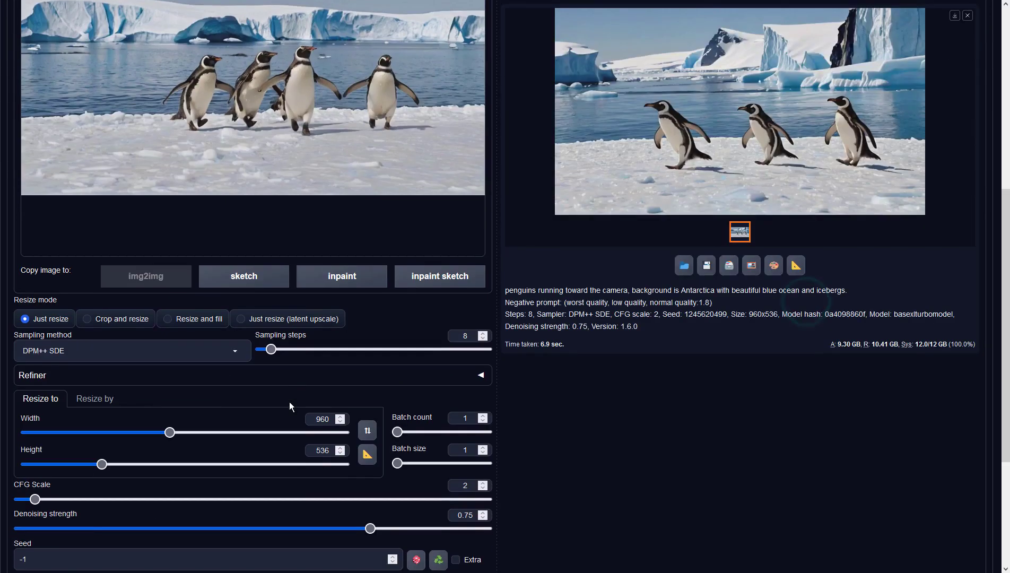
left_click_drag(370, 530, 300, 530)
scroll(760, 359, "up", 7)
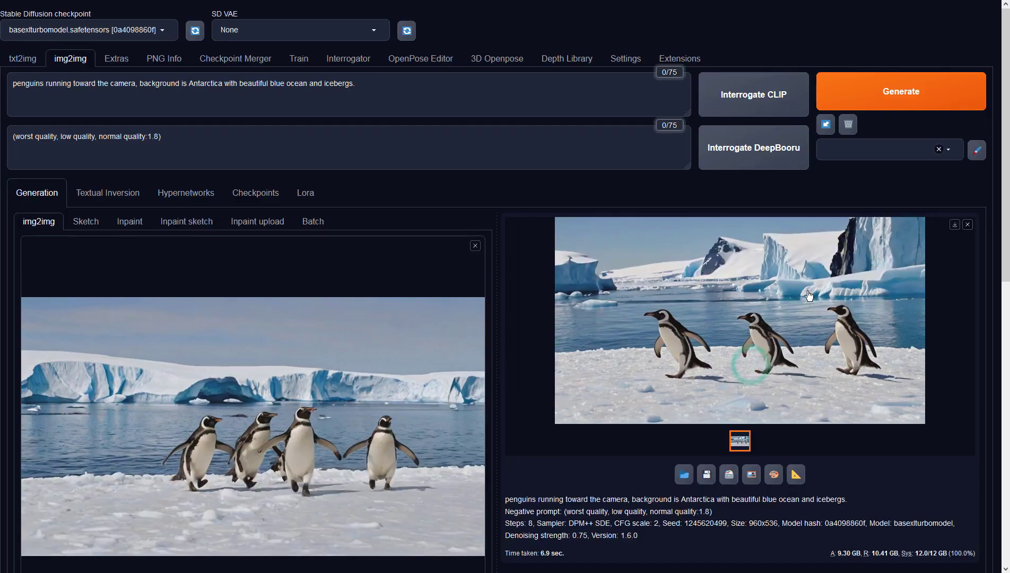
left_click(873, 97)
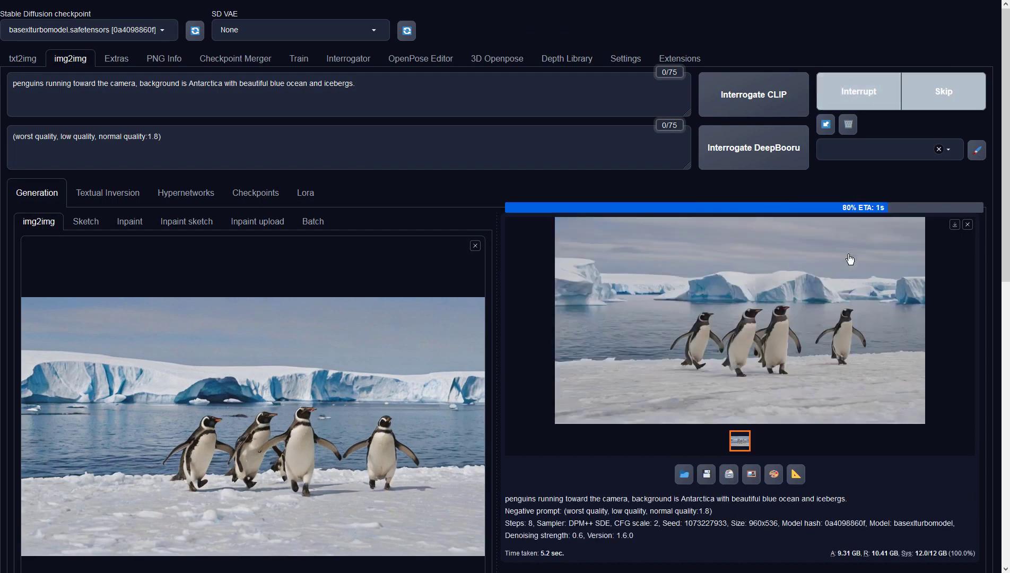
- Add "beautiful blue sky" to the end of the prompt and generate an img2img variation, viewing it full size
left_click(423, 104)
type(", ")
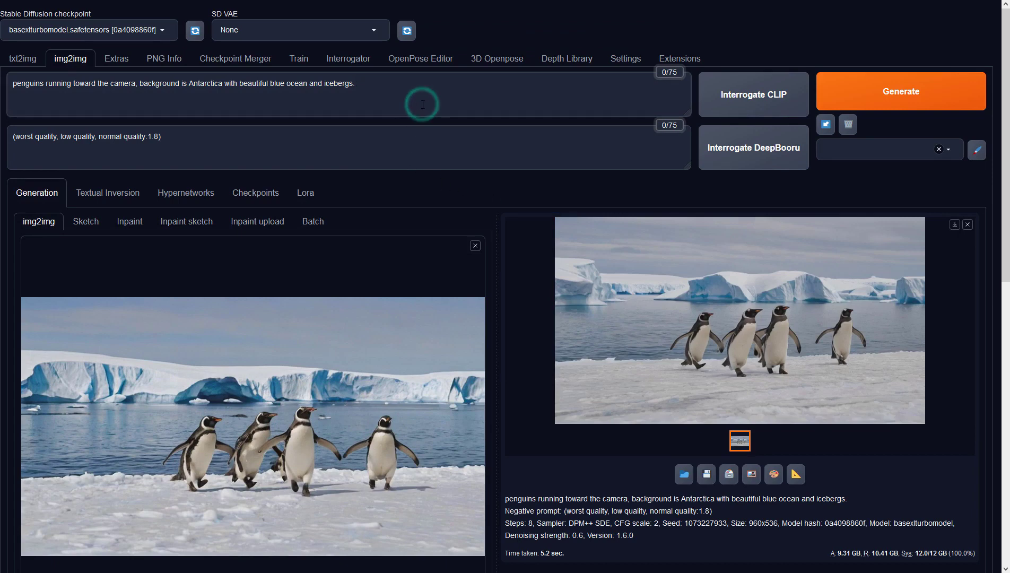
type("beautiful blue sky")
left_click(897, 82)
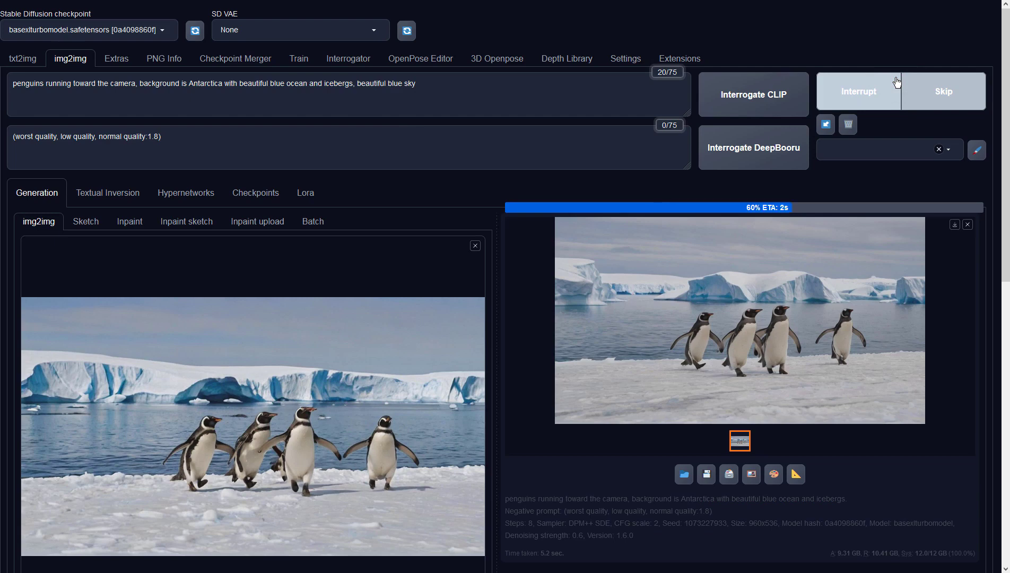
left_click(893, 286)
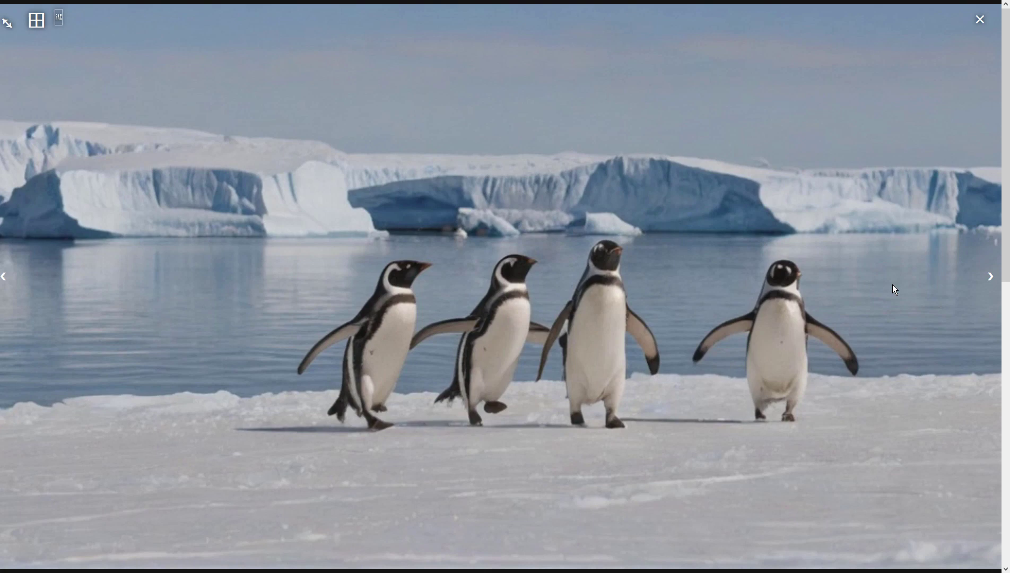
left_click(893, 284)
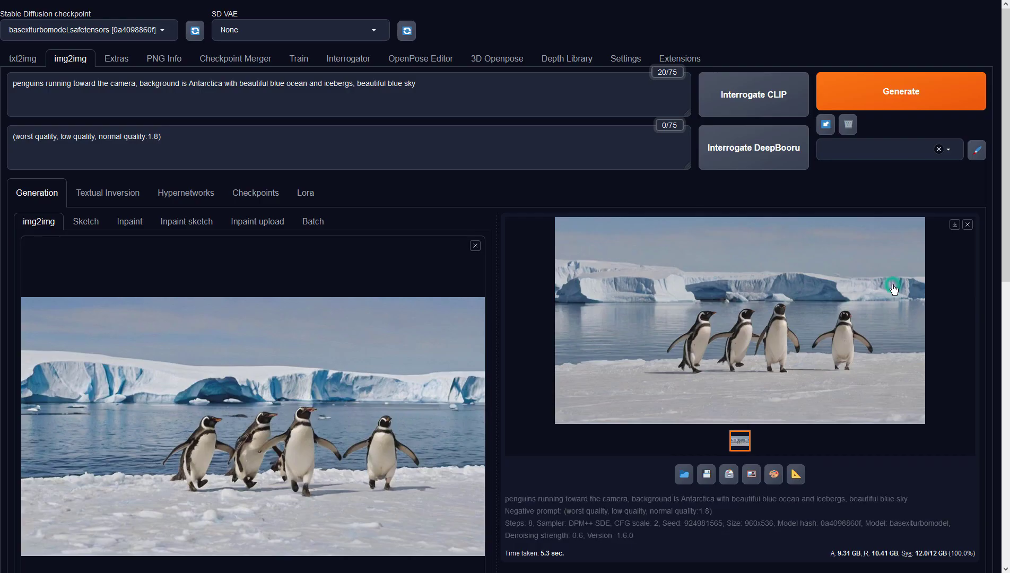
- Generate another img2img variation with the blue sky prompt and inspect it full size
left_click(867, 106)
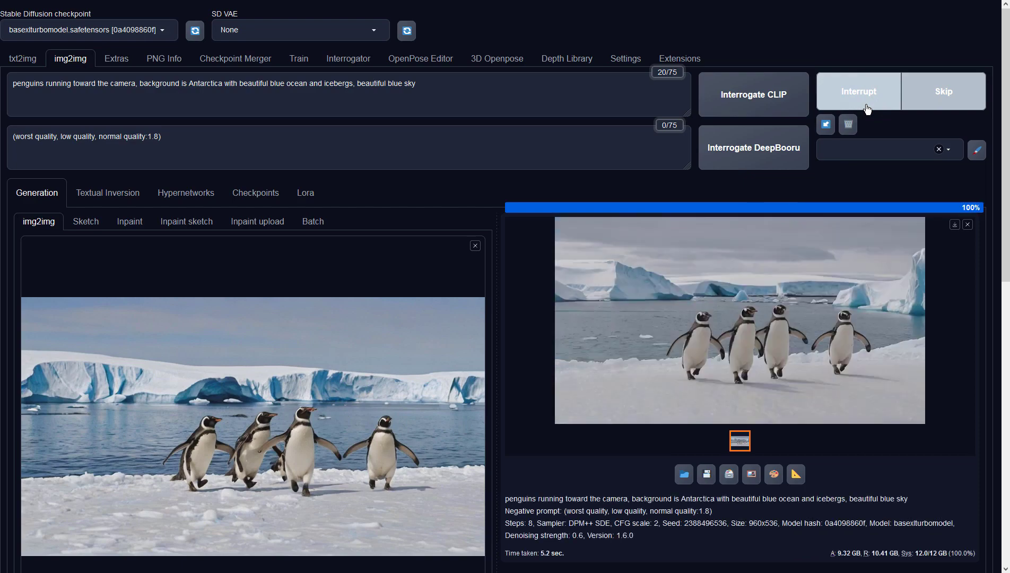
left_click(824, 293)
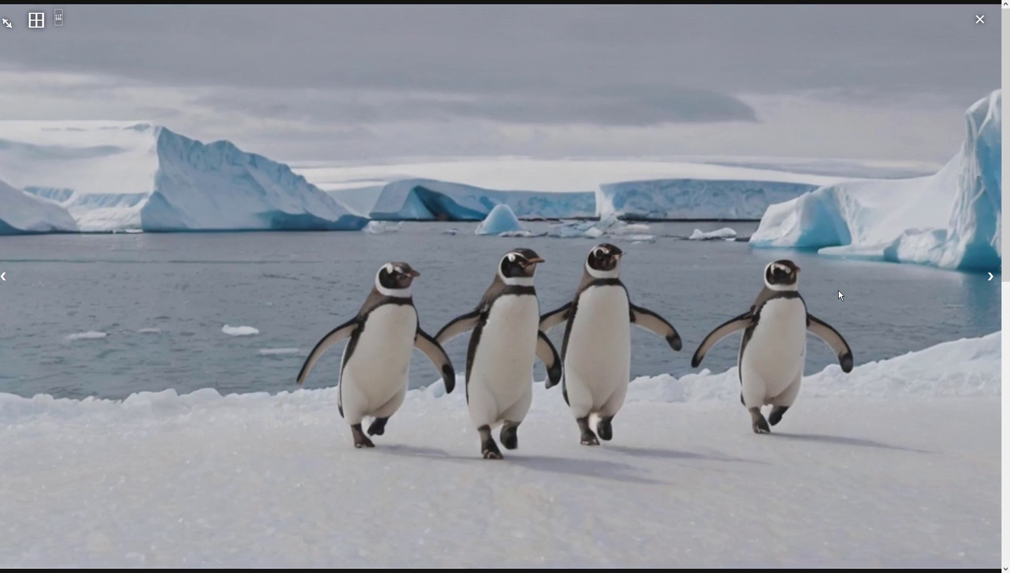
left_click(839, 291)
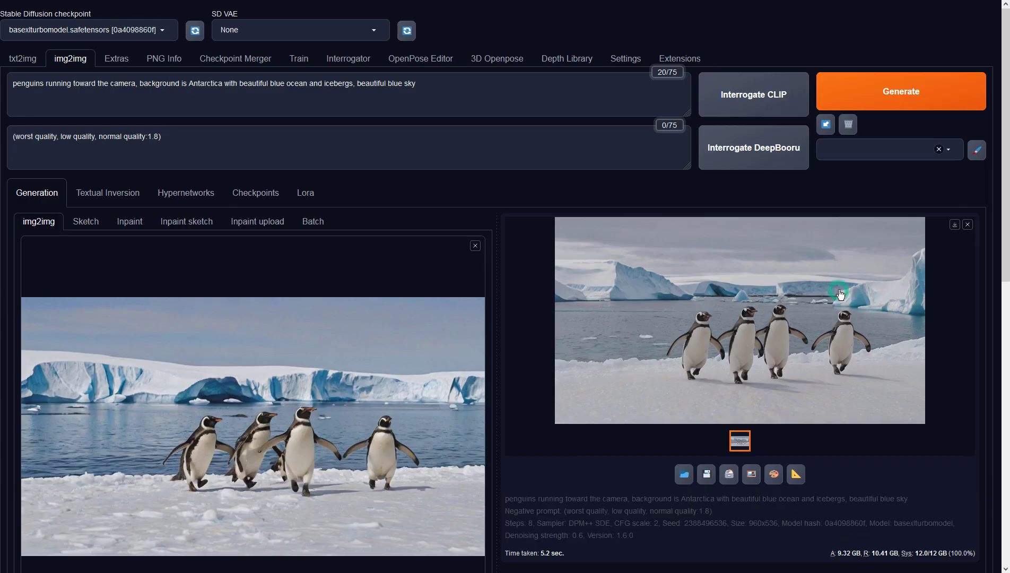
- Send the result to Extras and process it with the 4x-UltraSharp upscaler at a resize factor of 1
left_click(753, 474)
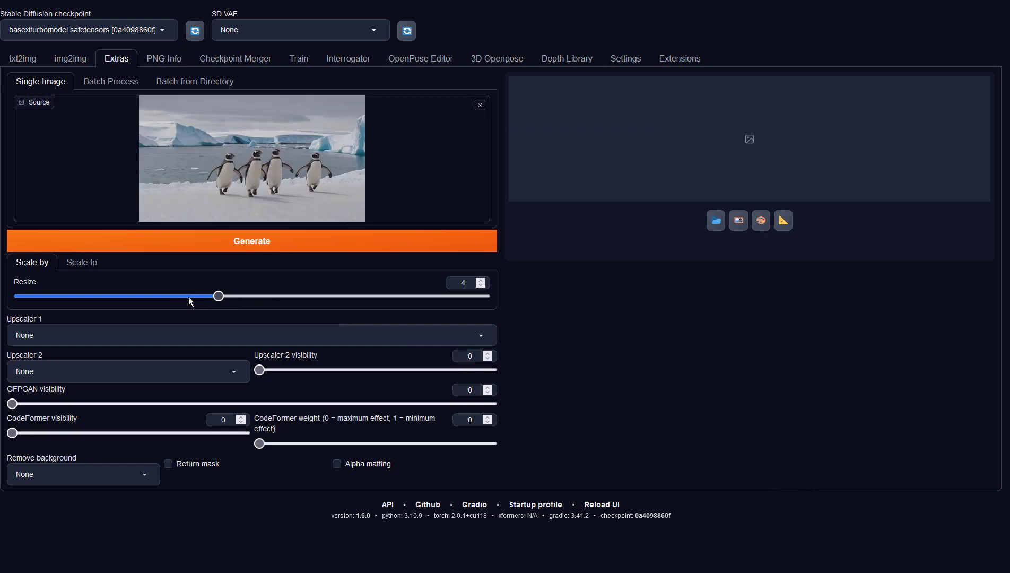
left_click_drag(218, 296, 14, 295)
left_click(86, 336)
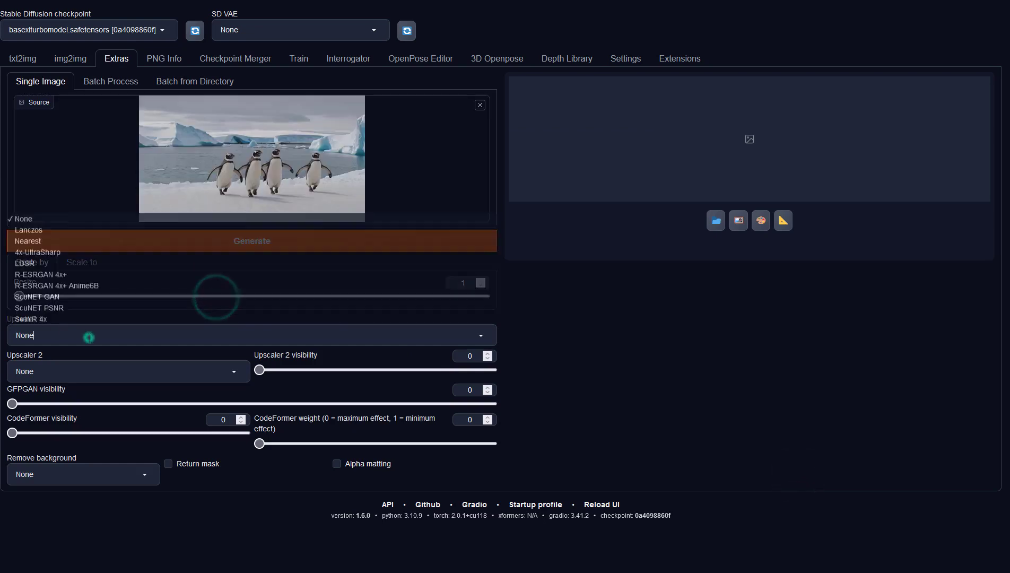
left_click(78, 254)
left_click(164, 239)
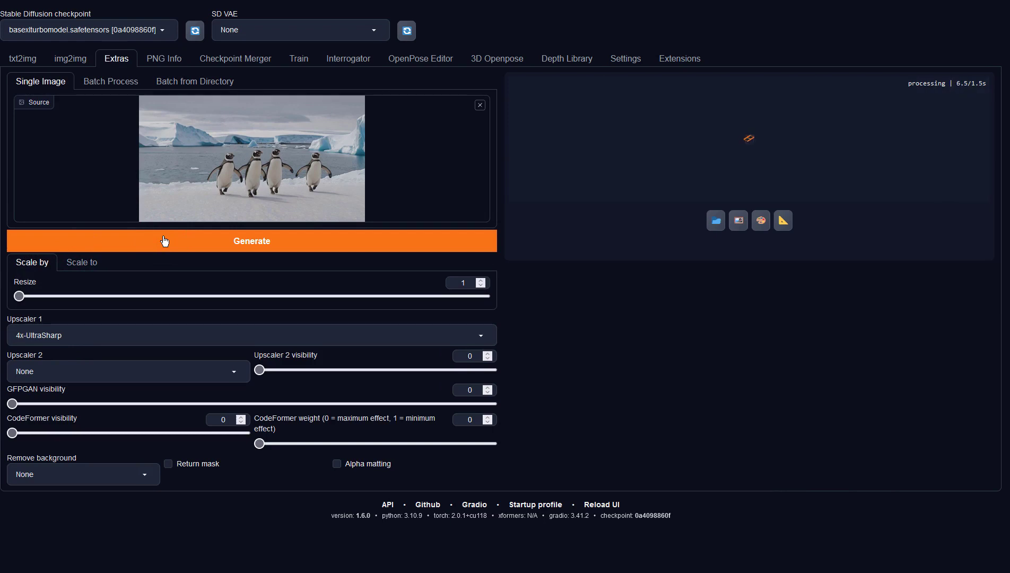
left_click(631, 225)
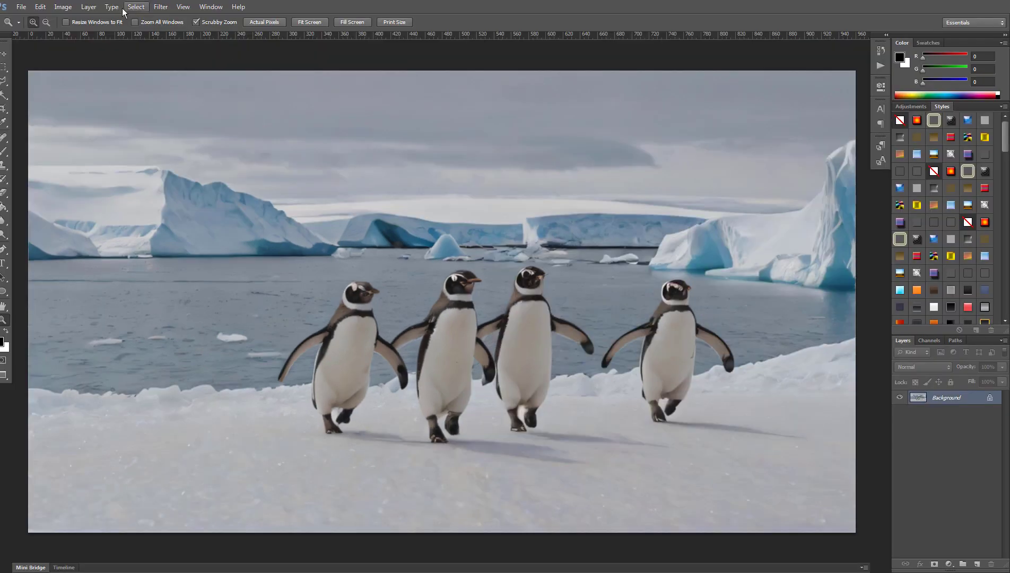
- In Photoshop, adjust the penguin image's vibrance to +100 and saturation to +75, and apply Auto Contrast
left_click(63, 6)
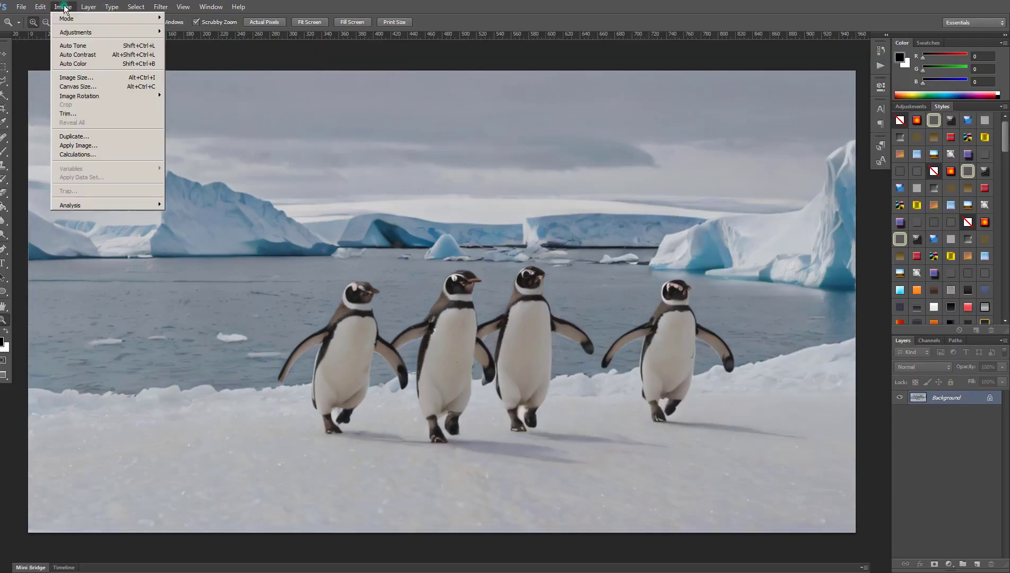
mouse_move(70, 33)
left_click(243, 72)
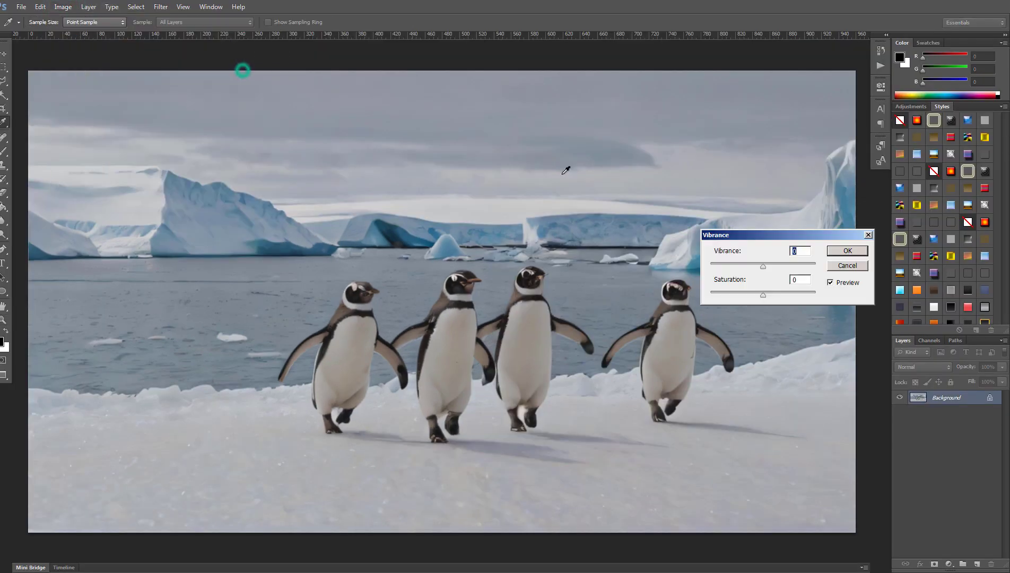
left_click_drag(764, 267, 827, 266)
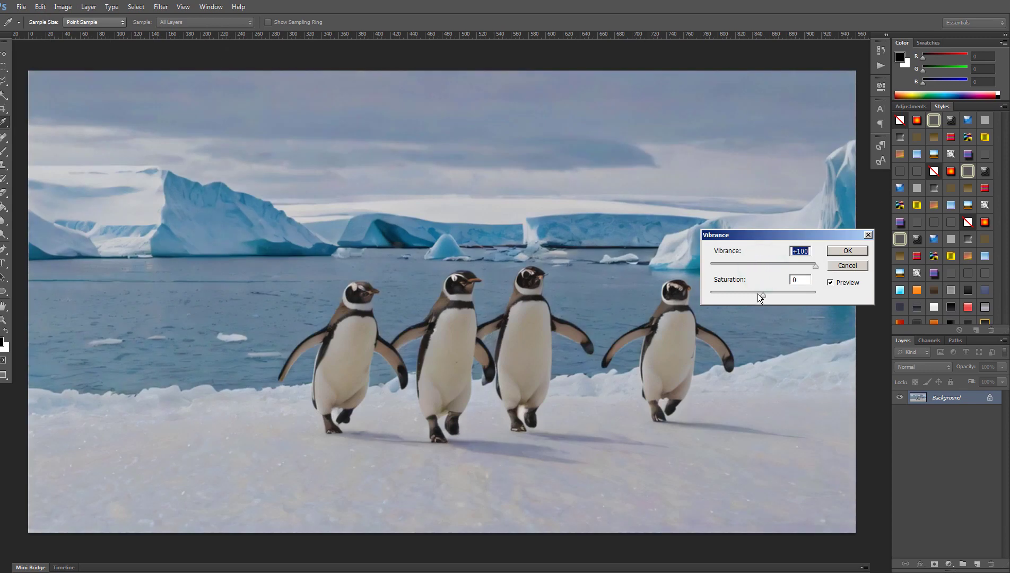
left_click_drag(760, 294, 800, 296)
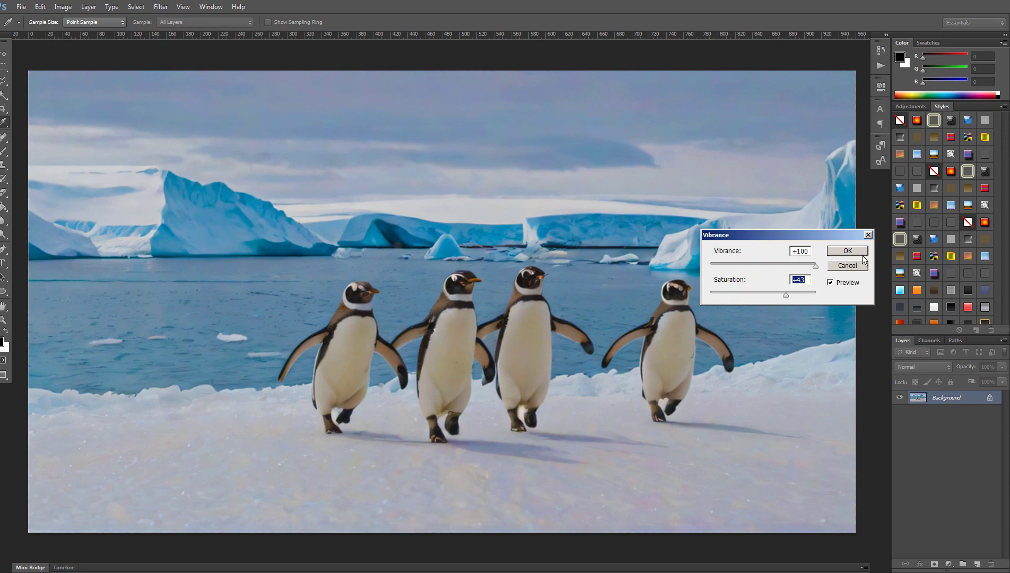
left_click_drag(816, 266, 826, 293)
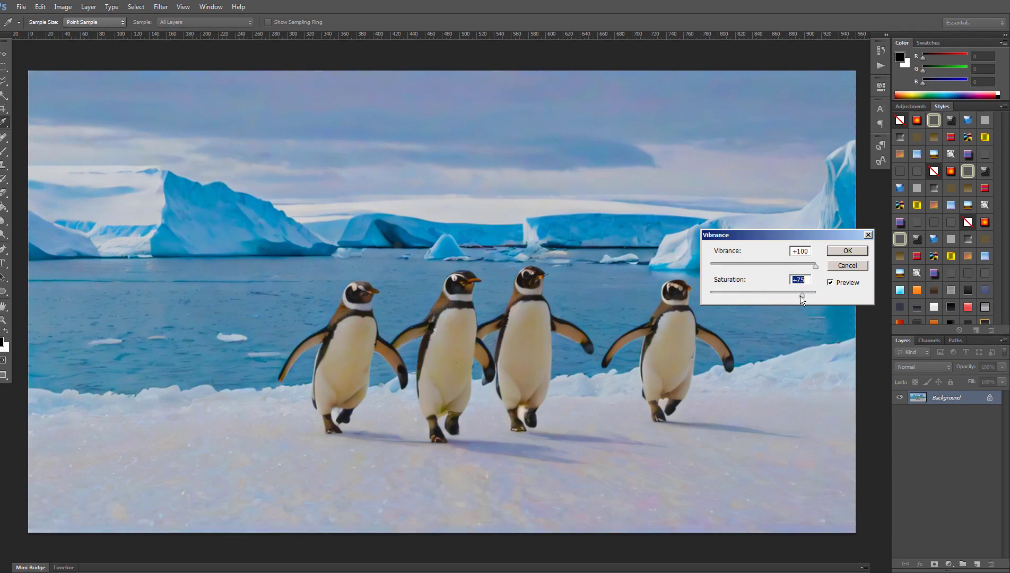
key("z")
left_click(854, 250)
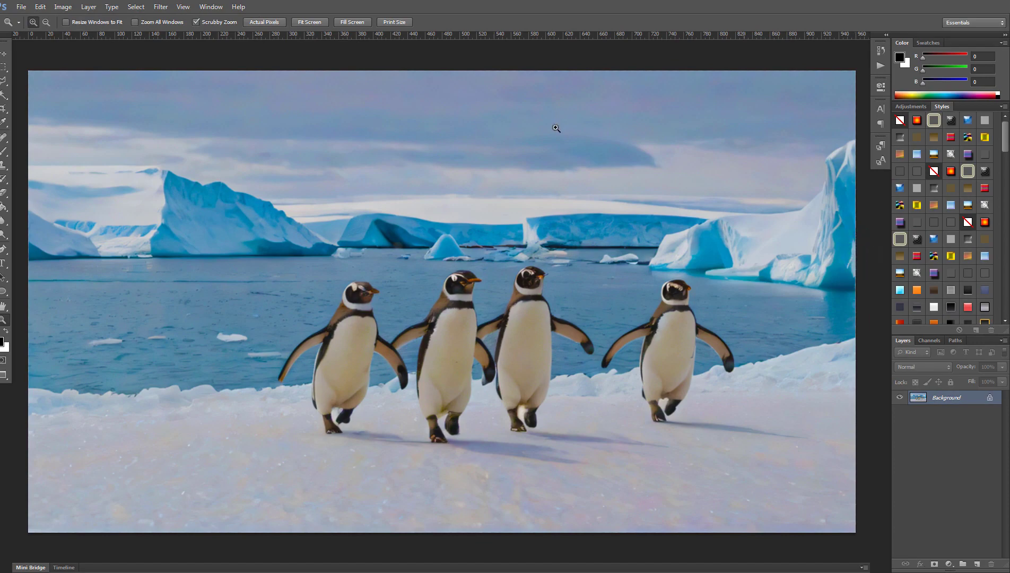
left_click(63, 6)
left_click(79, 54)
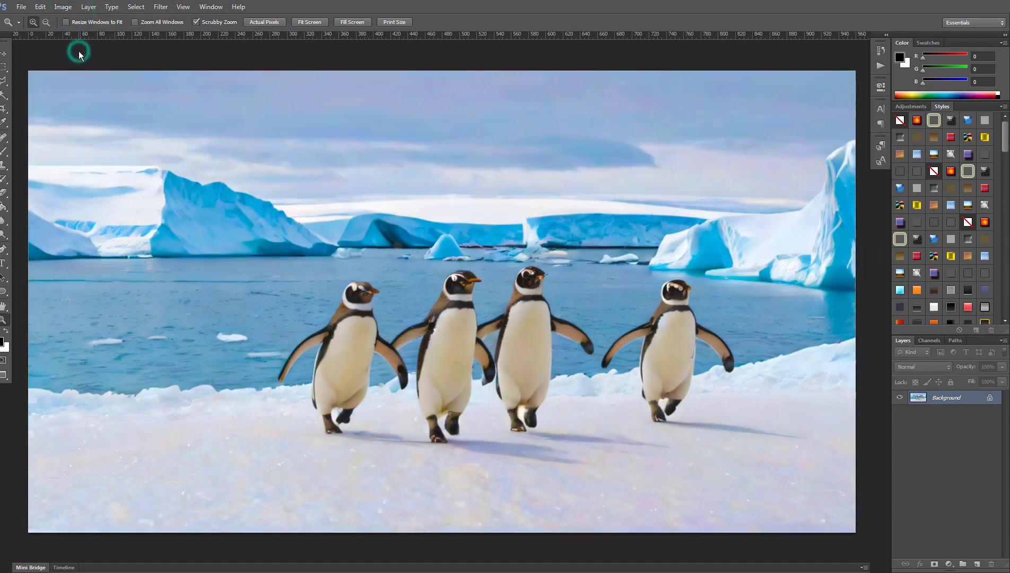
- Try the Auto Tone and Auto Color corrections on the penguin image
left_click(63, 7)
left_click(81, 47)
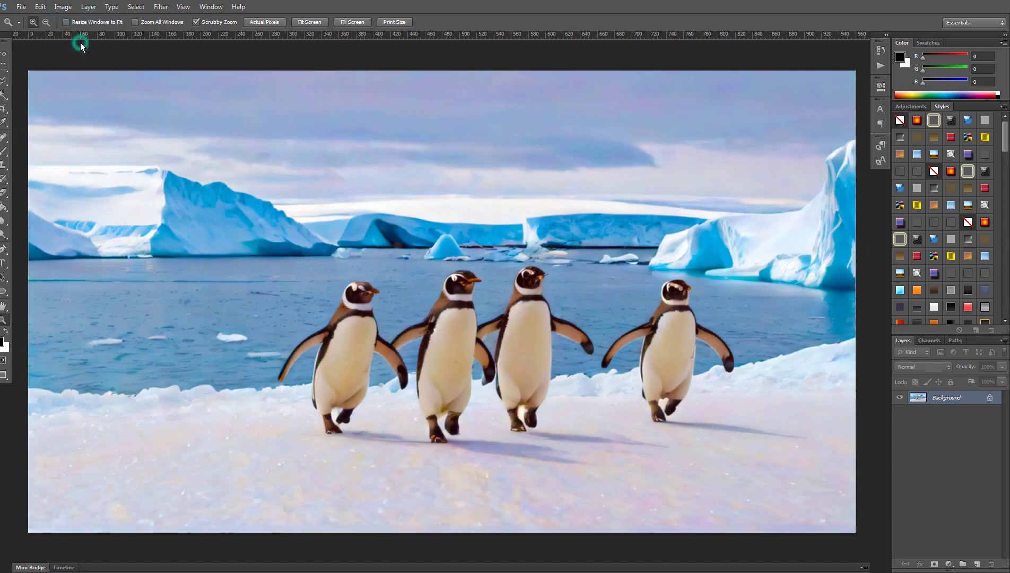
left_click(63, 6)
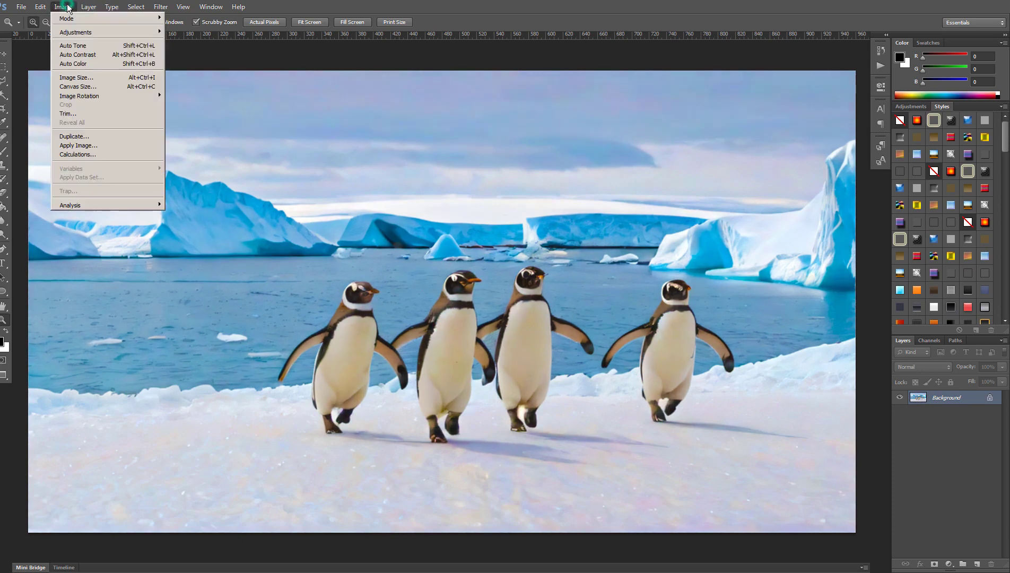
left_click(80, 63)
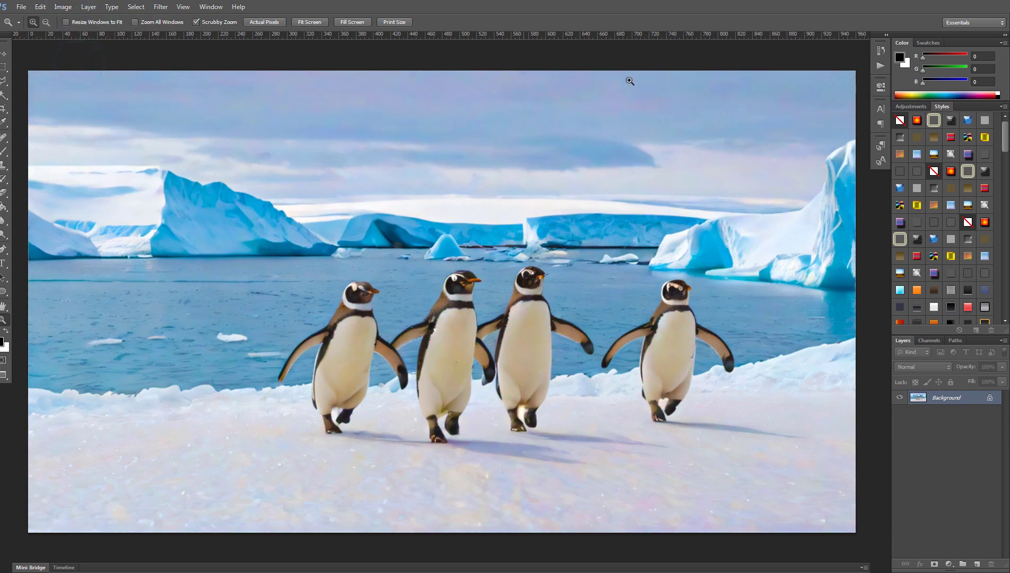
- Compare the original image with the Auto Contrast state several times in the edit history
left_click(881, 49)
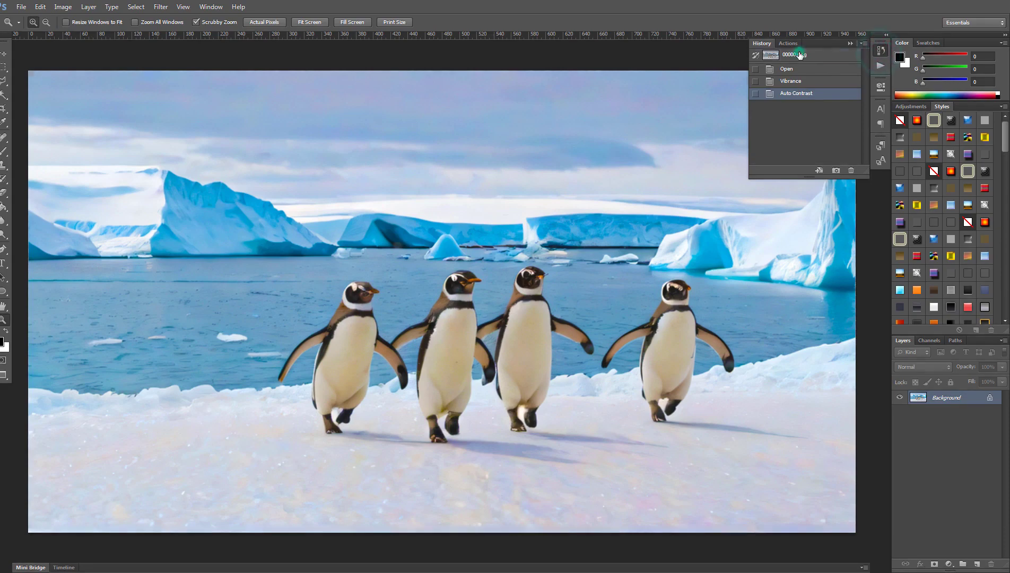
left_click(794, 55)
left_click(802, 94)
left_click(796, 54)
left_click(800, 95)
left_click(799, 55)
left_click(807, 98)
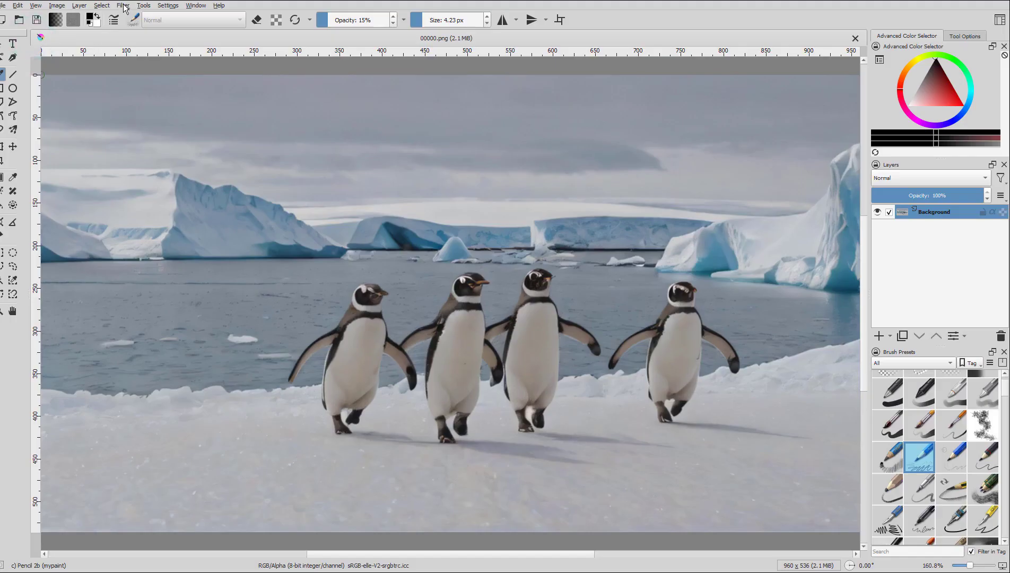
- In Krita, apply the Auto Contrast filter to 00000.png
left_click(123, 5)
mouse_move(139, 38)
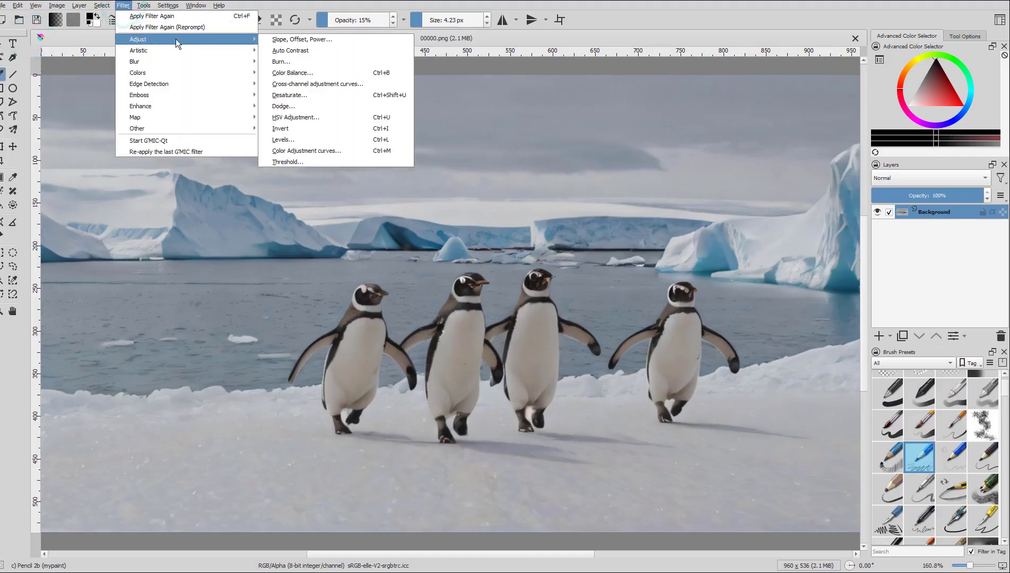
left_click(336, 47)
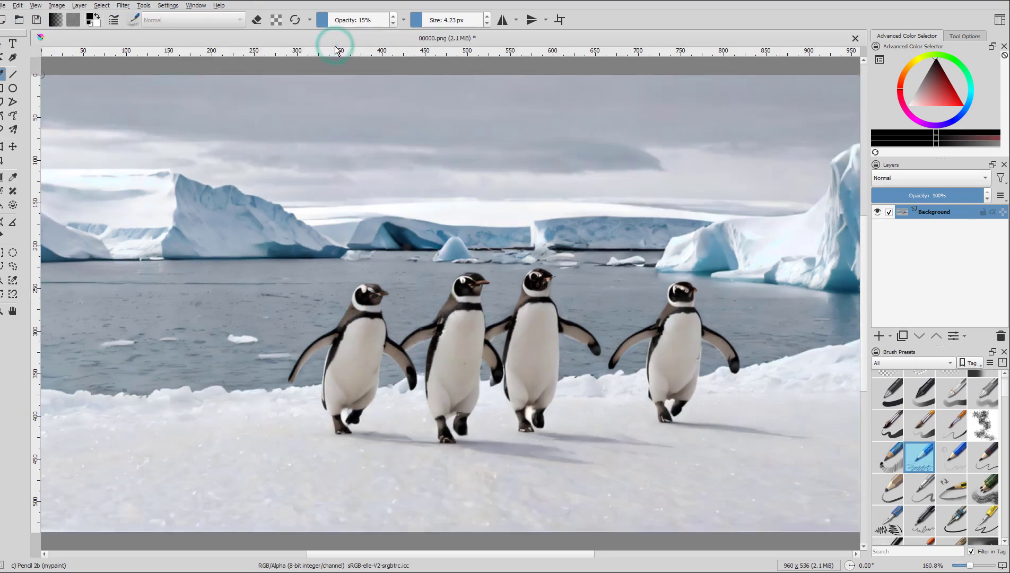
- Apply a cross-channel color adjustment to saturation driven by lightness, raising the curve's dark end to an output of 26
left_click(99, 6)
mouse_move(246, 41)
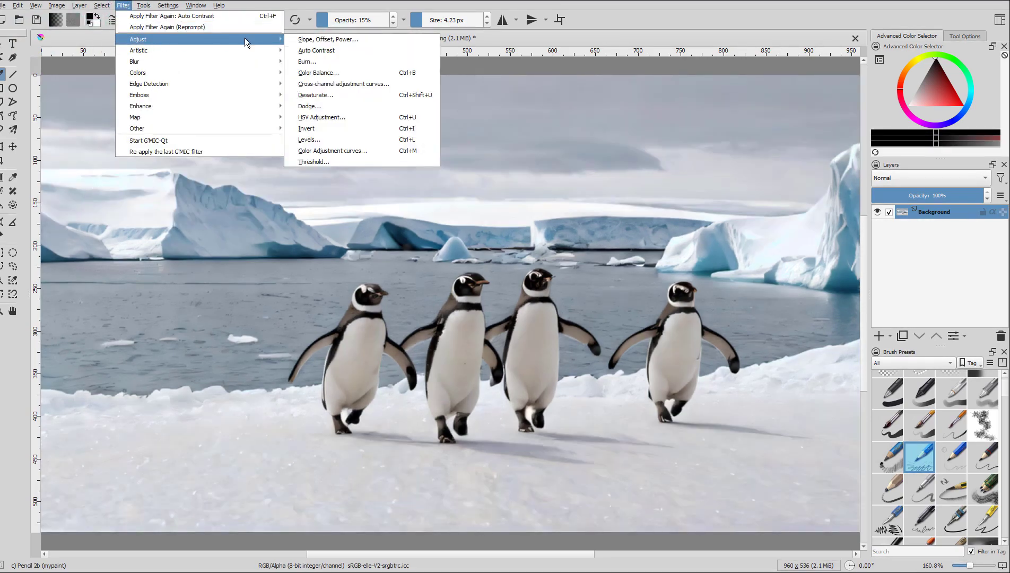
left_click(353, 81)
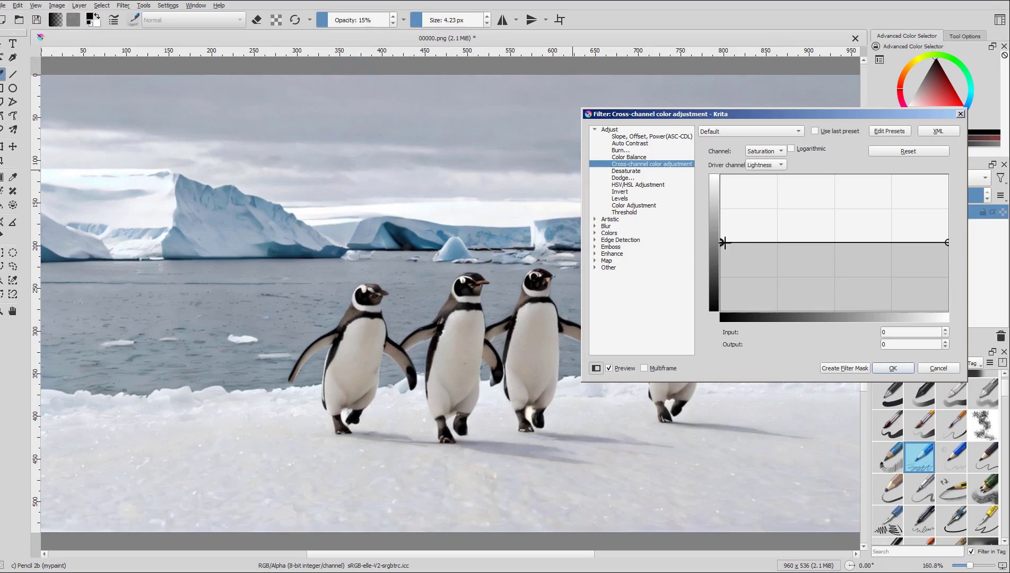
left_click_drag(721, 243, 720, 225)
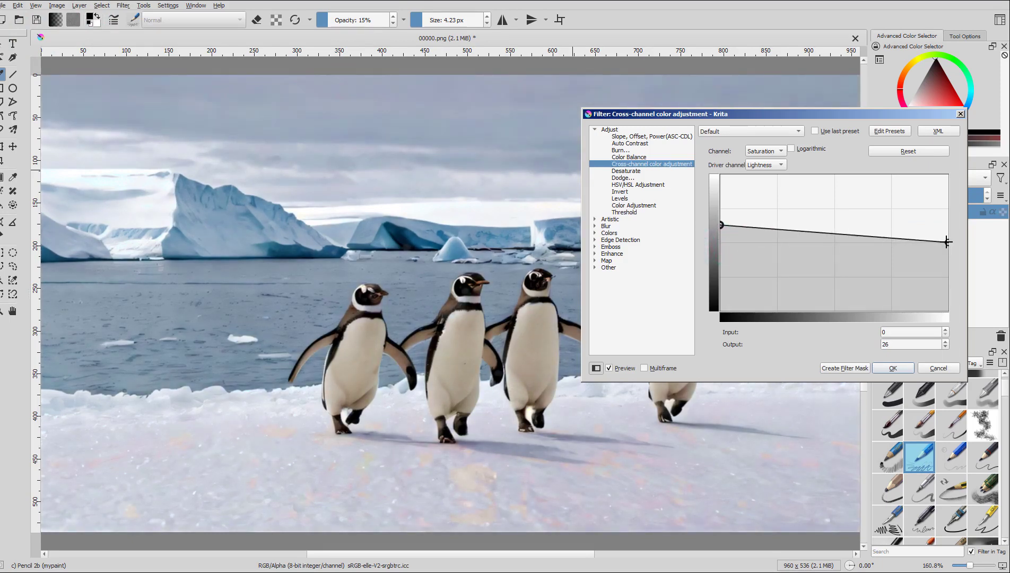
mouse_move(948, 242)
left_mouse_down()
mouse_move(949, 208)
mouse_move(954, 243)
left_mouse_up()
left_click(897, 368)
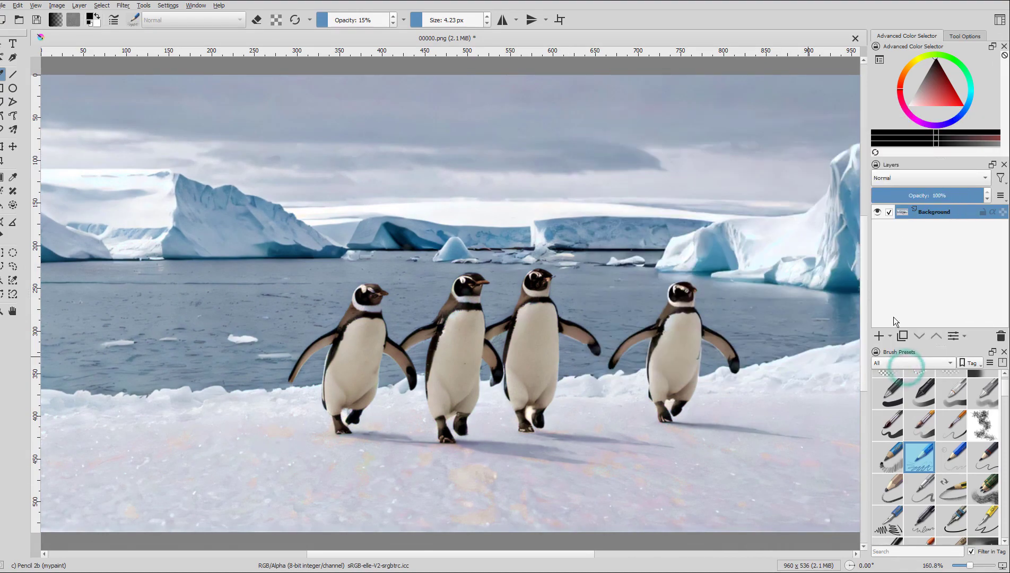
- Compare the image before and after the filters by repeatedly undoing and redoing them
key("ctrl+z")
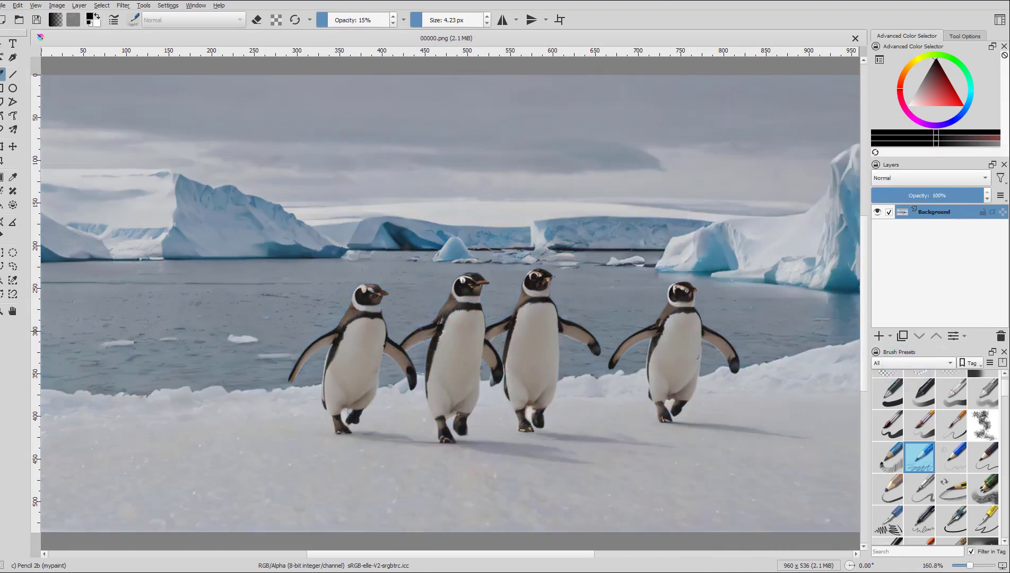
key("ctrl+shift+z")
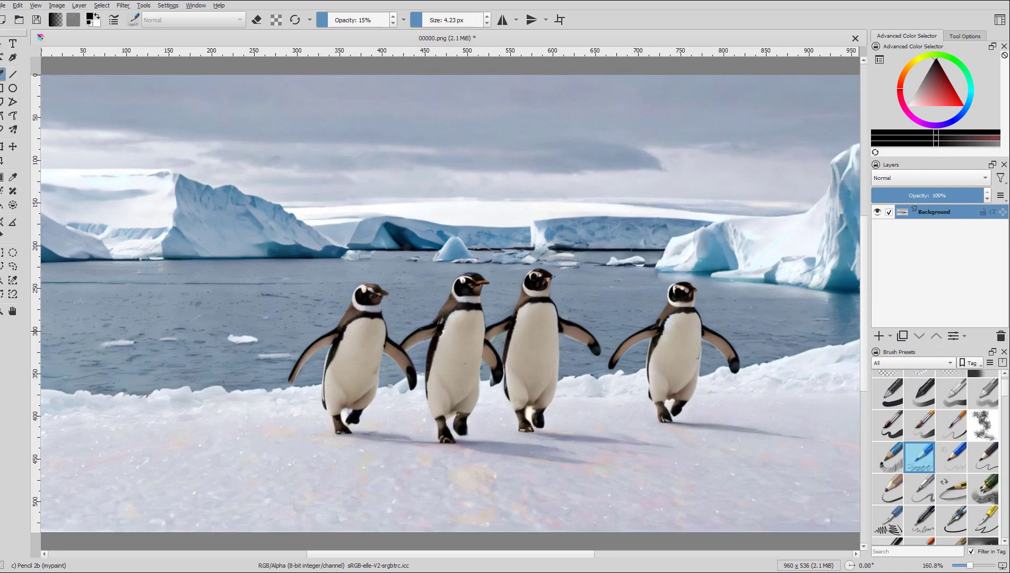
key("ctrl+z")
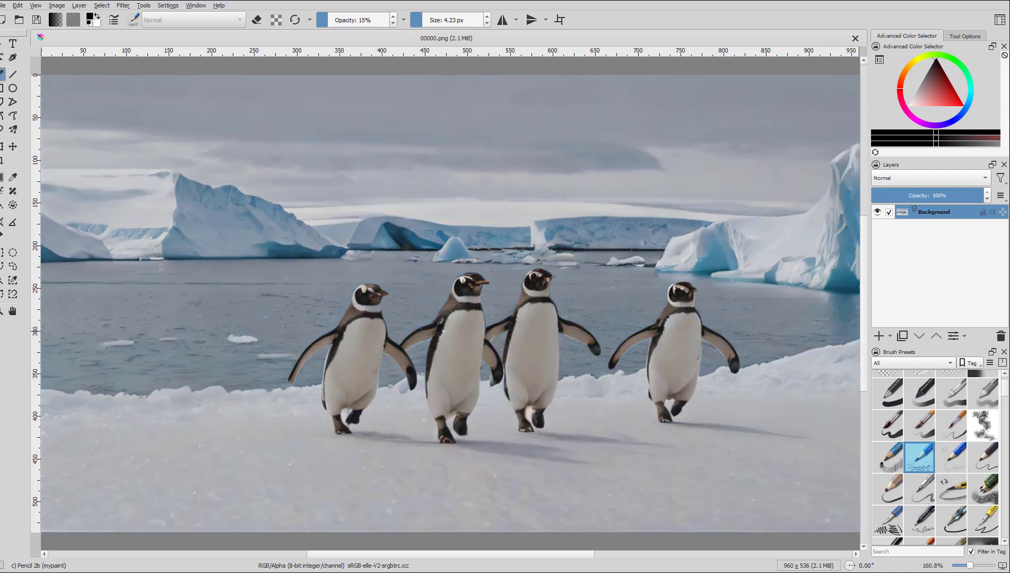
key("ctrl+shift+z")
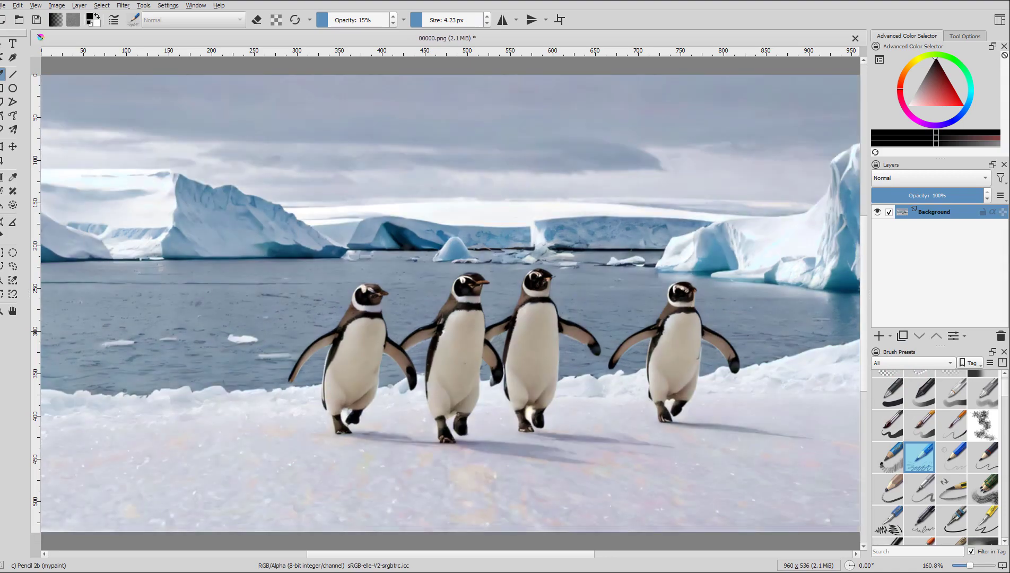
key("ctrl+z")
key("ctrl+shift+z")
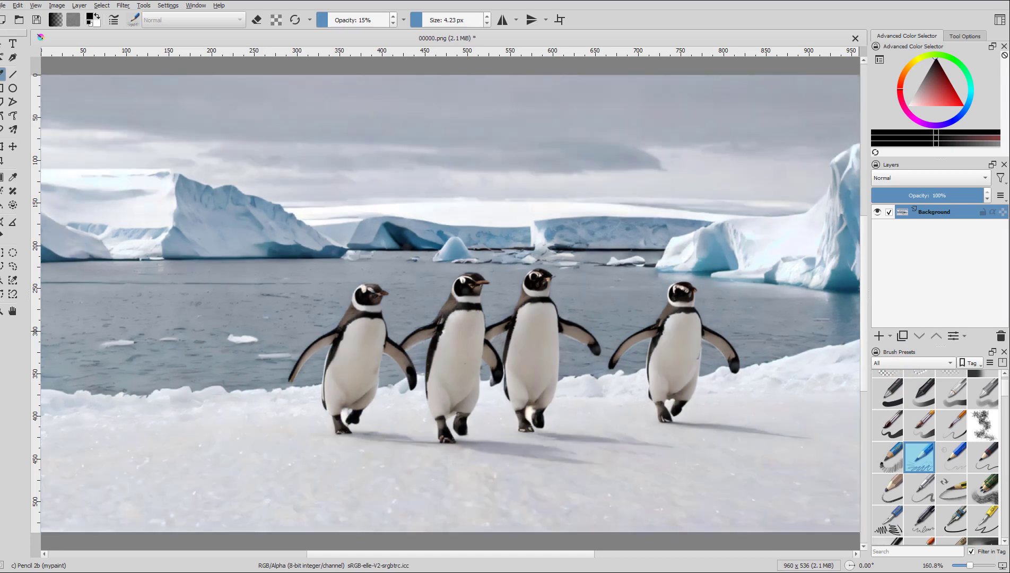